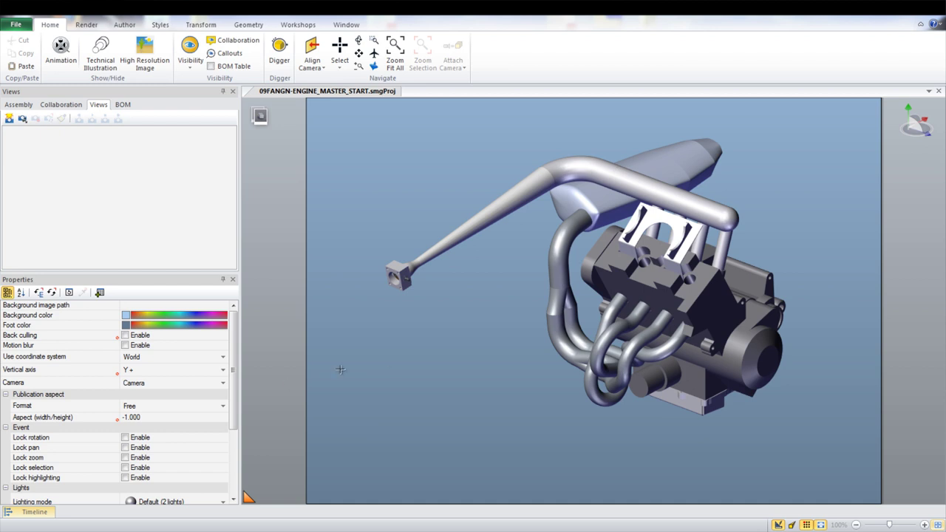
Step: Align the camera on the engine assembly to the 3/4 X+ Y+ Z+ orientation
{"action": "right_click_drag", "start_coordinate": [499, 337], "coordinate": [481, 342]}
{"action": "mouse_move", "coordinate": [481, 342]}
{"action": "left_mouse_down"}
{"action": "mouse_move", "coordinate": [447, 340]}
{"action": "mouse_move", "coordinate": [489, 337]}
{"action": "left_mouse_up"}
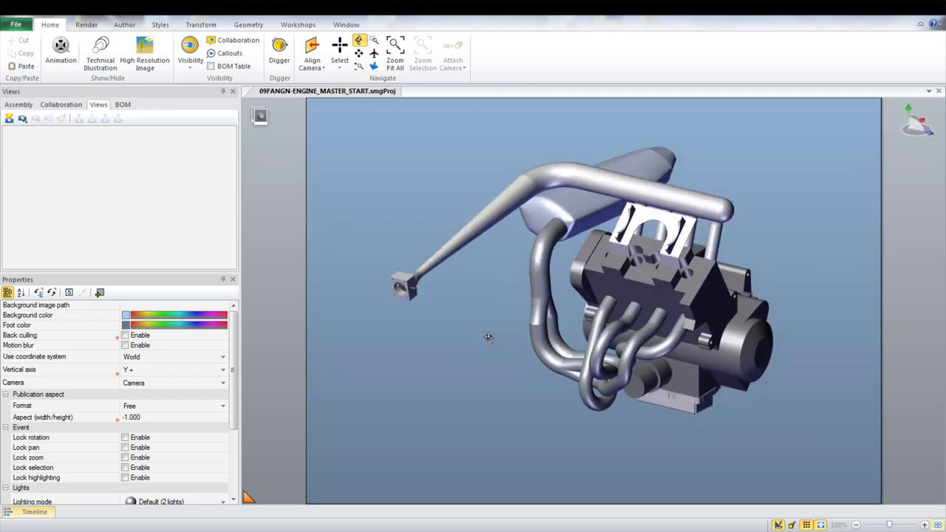
{"action": "left_click", "coordinate": [323, 68]}
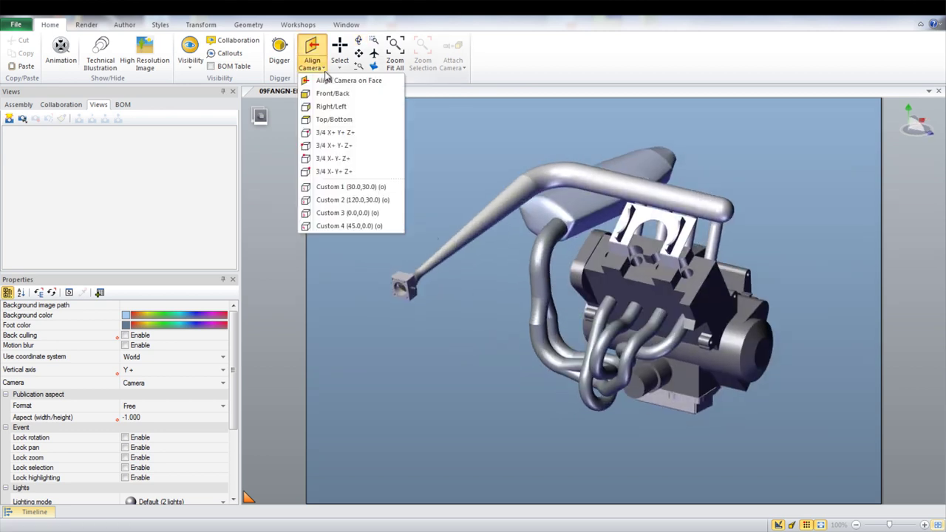
{"action": "left_click", "coordinate": [326, 132]}
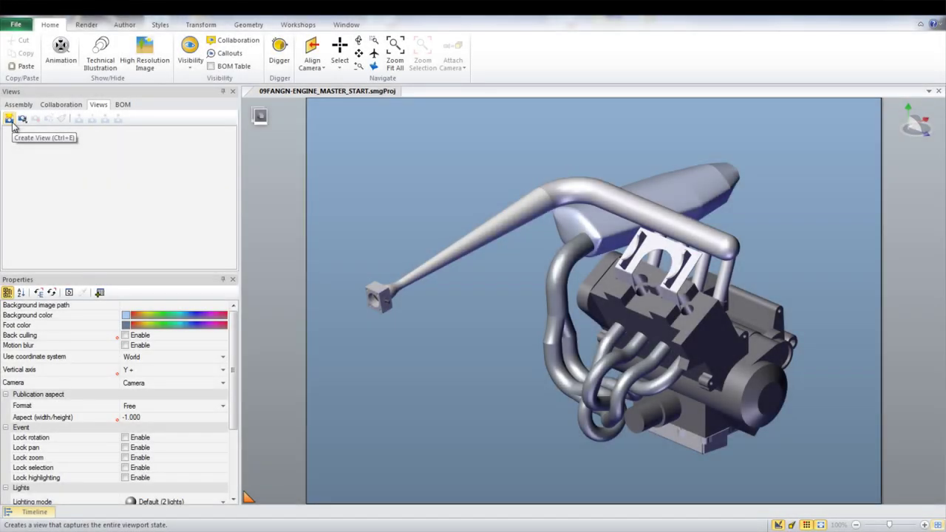
Step: Create a view of the complete engine and name it Final Assembly
{"action": "left_click", "coordinate": [11, 121]}
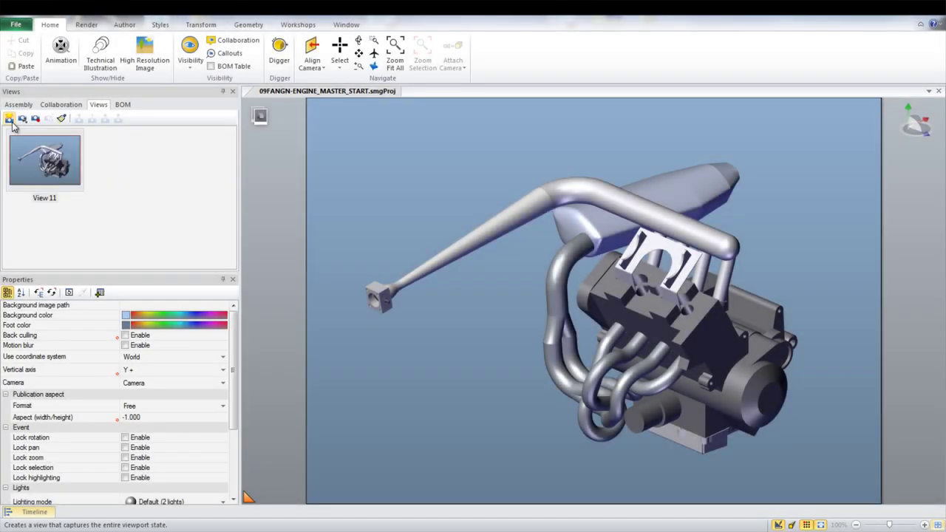
{"action": "left_click", "coordinate": [39, 202]}
{"action": "left_click", "coordinate": [38, 201]}
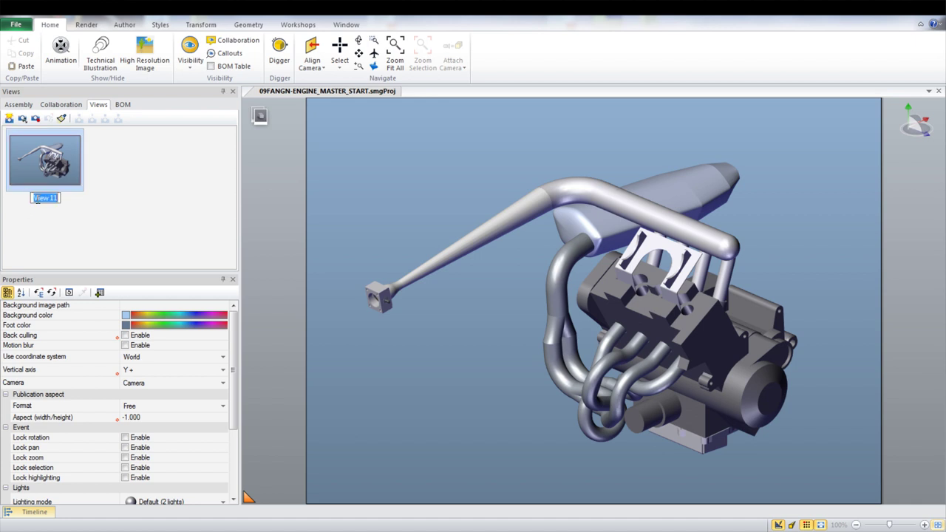
{"action": "type", "text": "Final Assembly"}
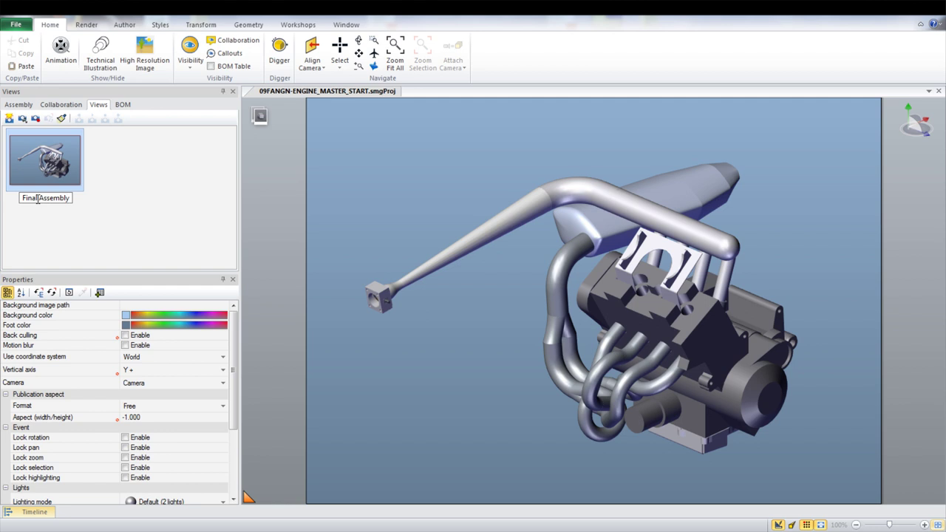
{"action": "key", "text": "Return"}
{"action": "left_click", "coordinate": [53, 210]}
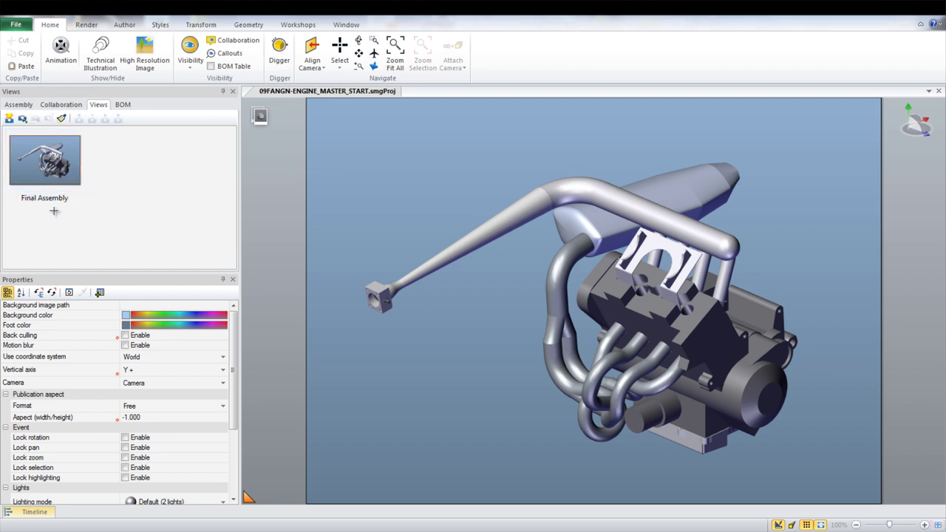
Step: Hide the whole engine, including the Main Body, and leave only the header cylinder 1 pipe parts displayed
{"action": "left_click", "coordinate": [19, 104]}
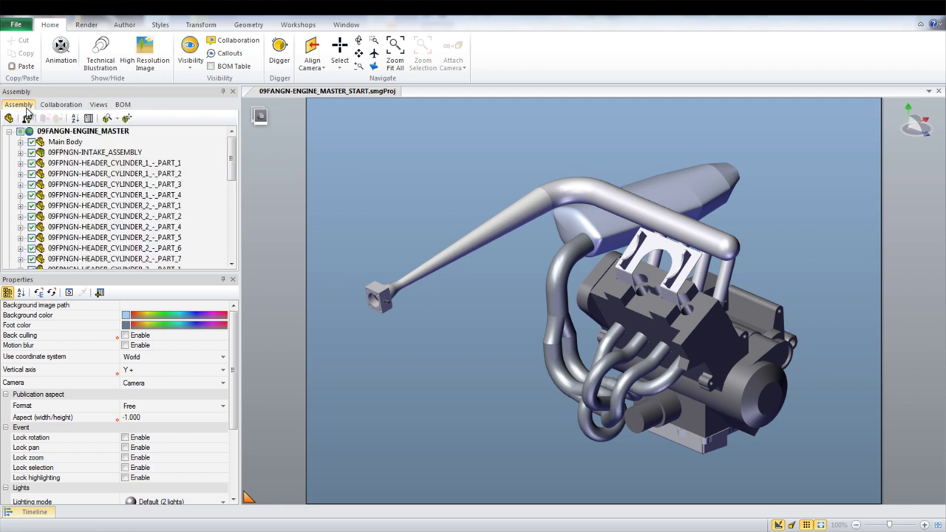
{"action": "left_click", "coordinate": [19, 131]}
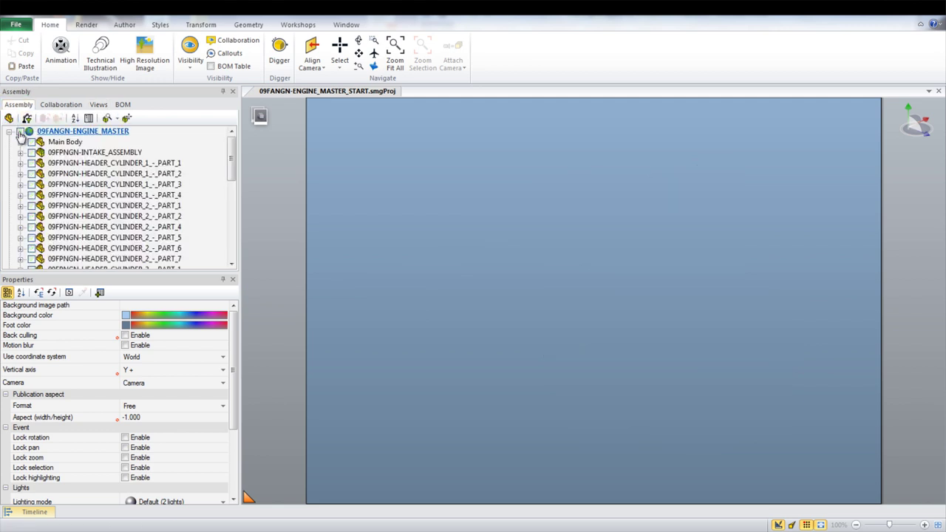
{"action": "left_click", "coordinate": [31, 142]}
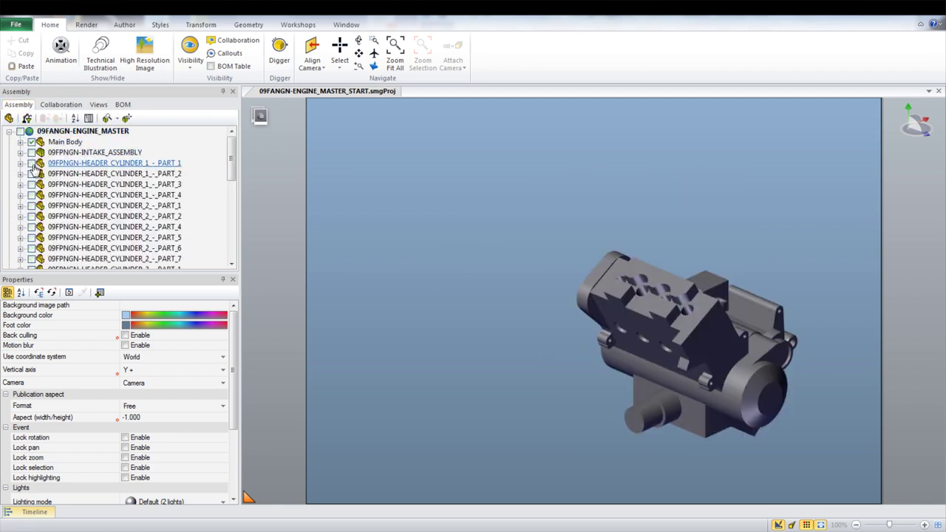
{"action": "left_click", "coordinate": [31, 163]}
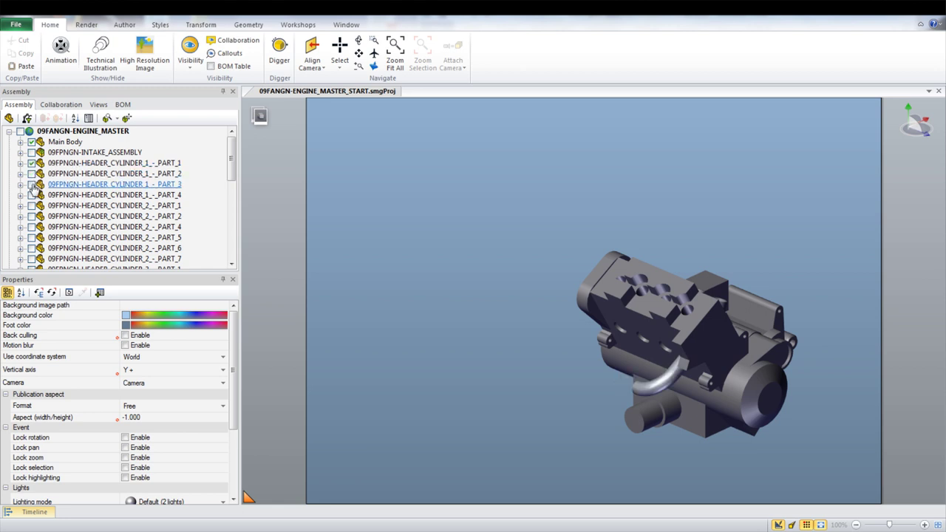
{"action": "left_click", "coordinate": [31, 173]}
{"action": "left_click", "coordinate": [31, 184]}
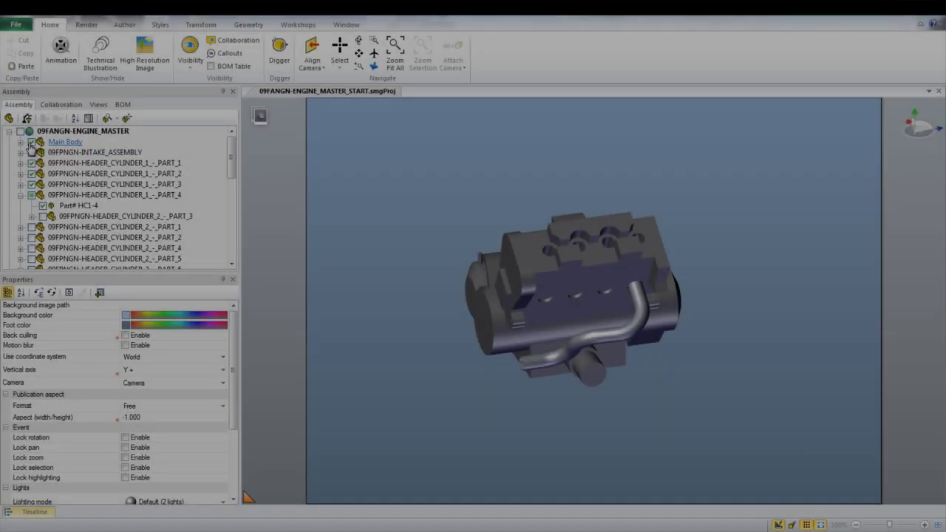
{"action": "left_click", "coordinate": [31, 142]}
Step: Add a Distance/Angle Between 2 Planes measurement across the upper bend of the header pipe, placing its label inside the bend
{"action": "scroll", "coordinate": [591, 390], "scroll_direction": "up", "scroll_amount": 5}
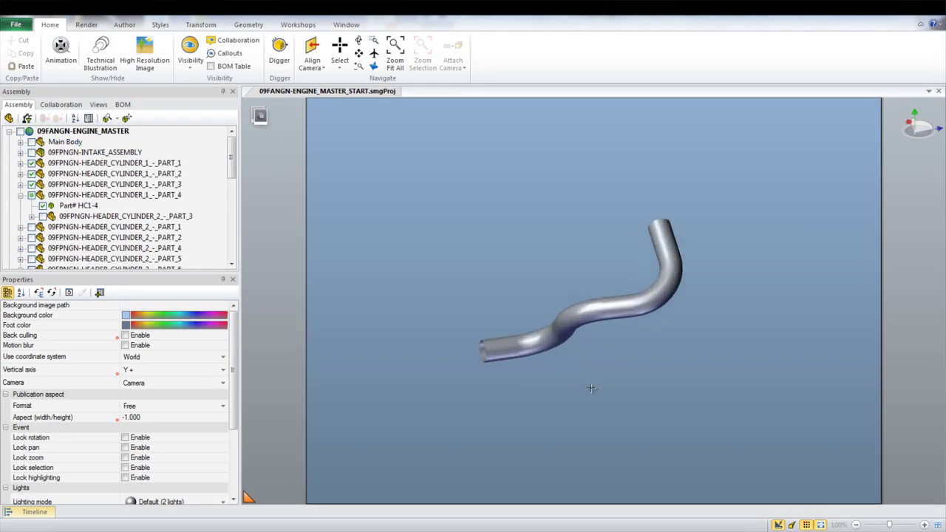
{"action": "scroll", "coordinate": [646, 264], "scroll_direction": "up", "scroll_amount": 1}
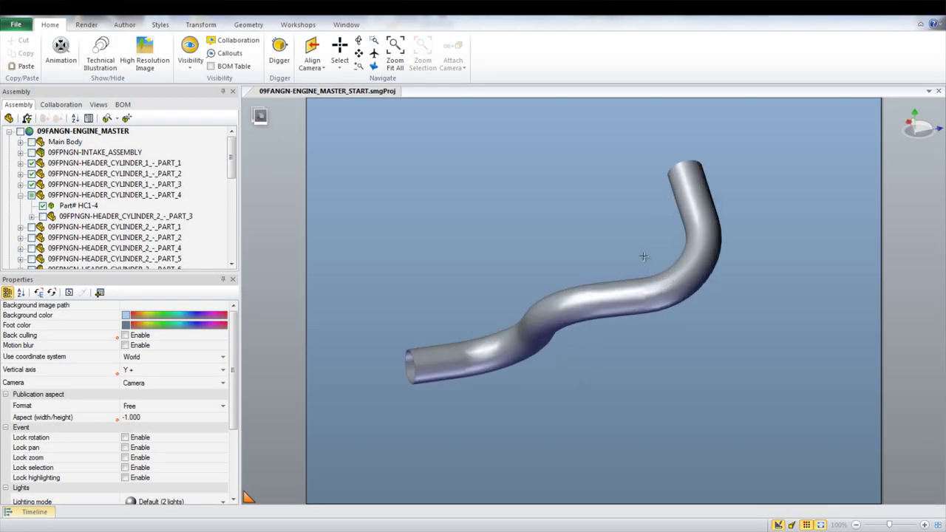
{"action": "scroll", "coordinate": [644, 257], "scroll_direction": "up", "scroll_amount": 2}
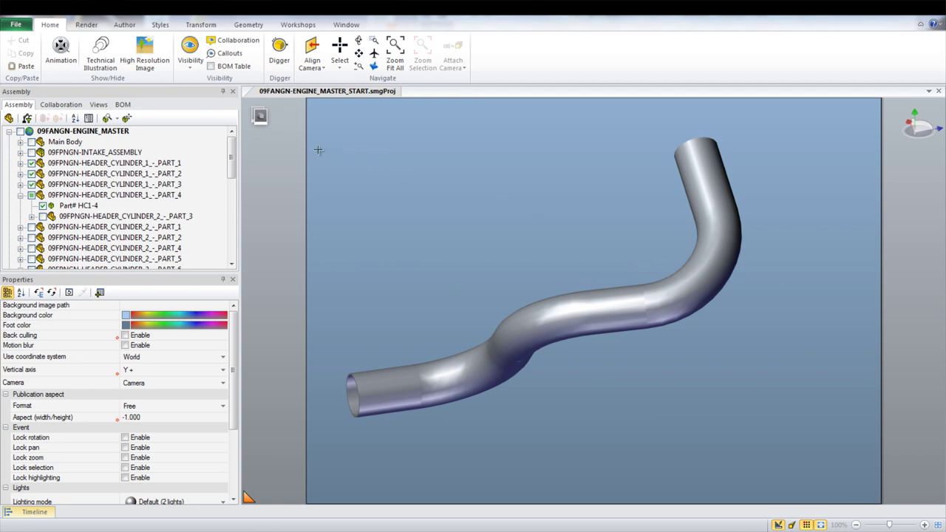
{"action": "left_click", "coordinate": [111, 25]}
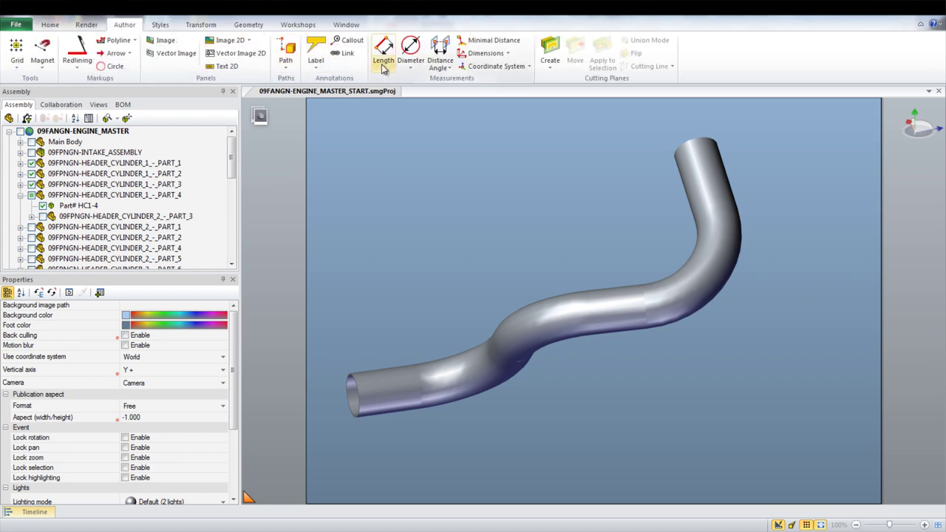
{"action": "left_click", "coordinate": [445, 68]}
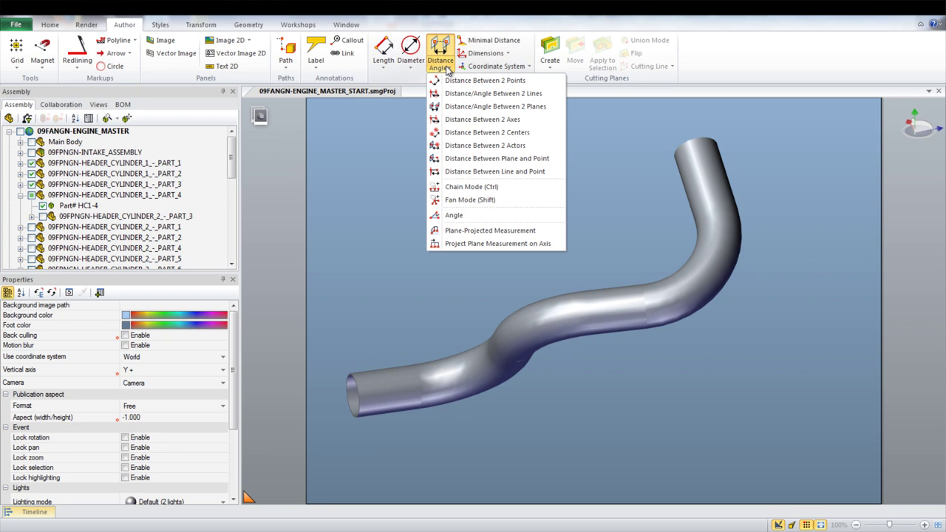
{"action": "left_click", "coordinate": [453, 108]}
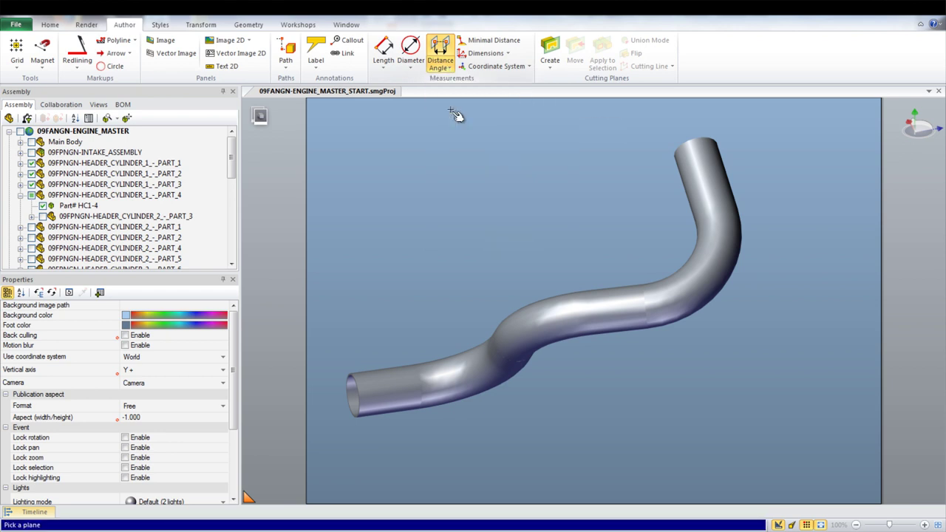
{"action": "left_click", "coordinate": [687, 185]}
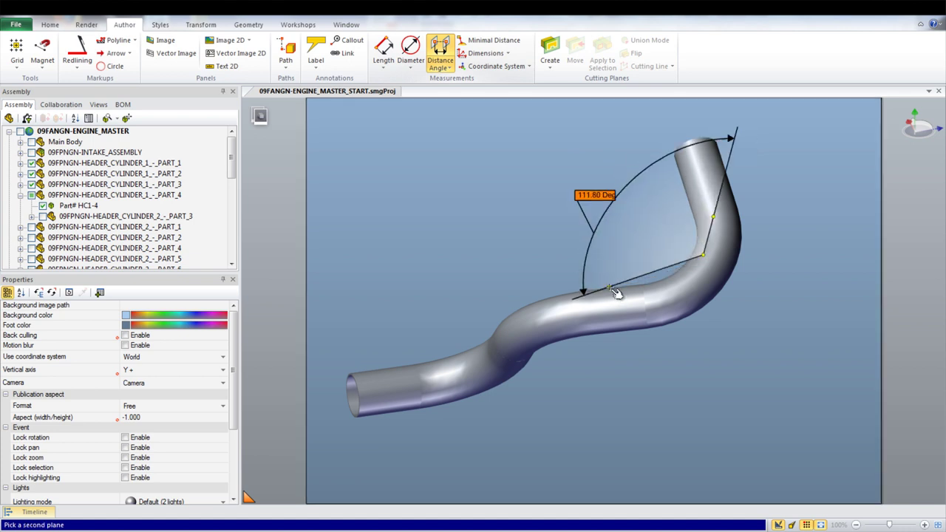
{"action": "left_click_drag", "start_coordinate": [613, 291], "coordinate": [606, 349]}
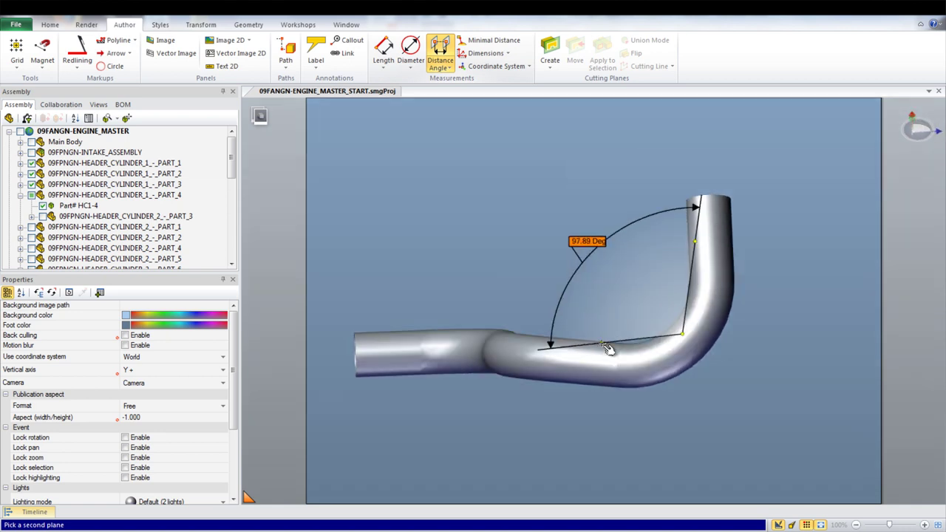
{"action": "left_click", "coordinate": [606, 349]}
{"action": "left_click", "coordinate": [647, 290]}
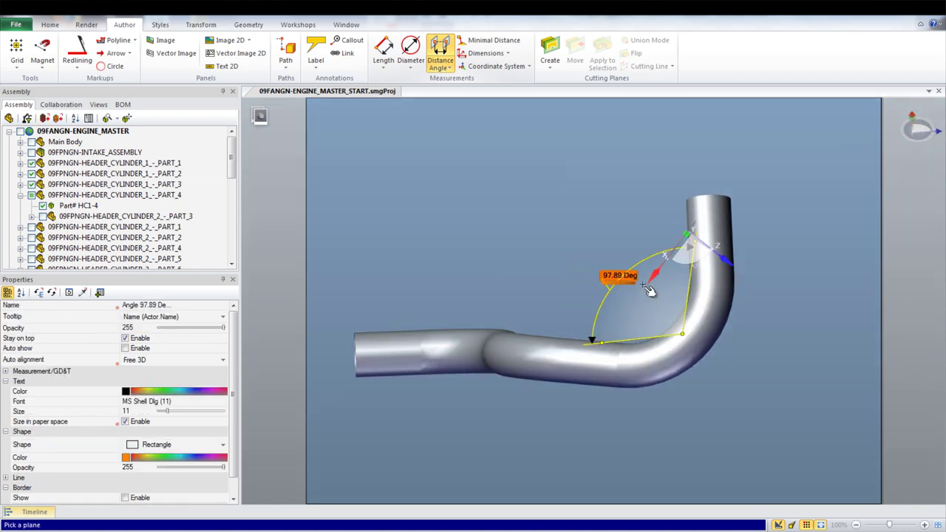
{"action": "left_click", "coordinate": [767, 330]}
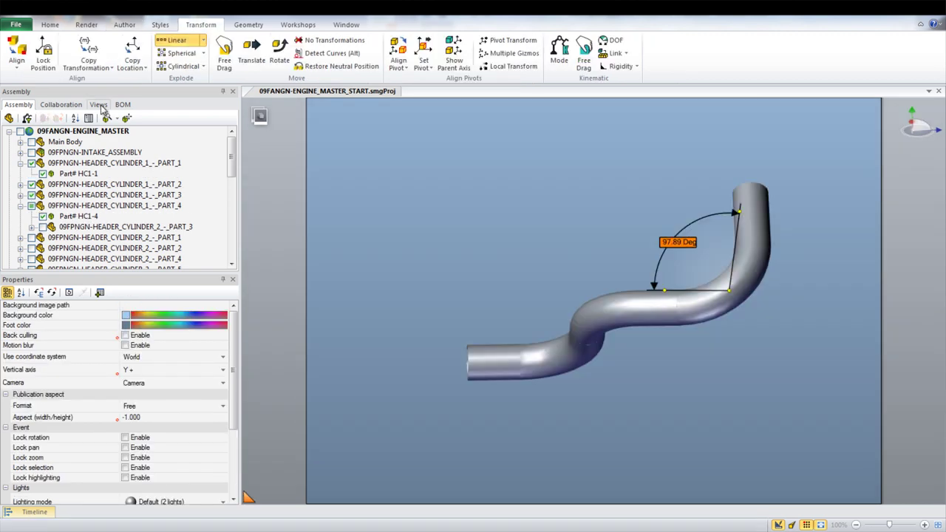
Step: Create a view of the dimensioned header pipe and name it Header Cylinder 1
{"action": "left_click", "coordinate": [98, 104]}
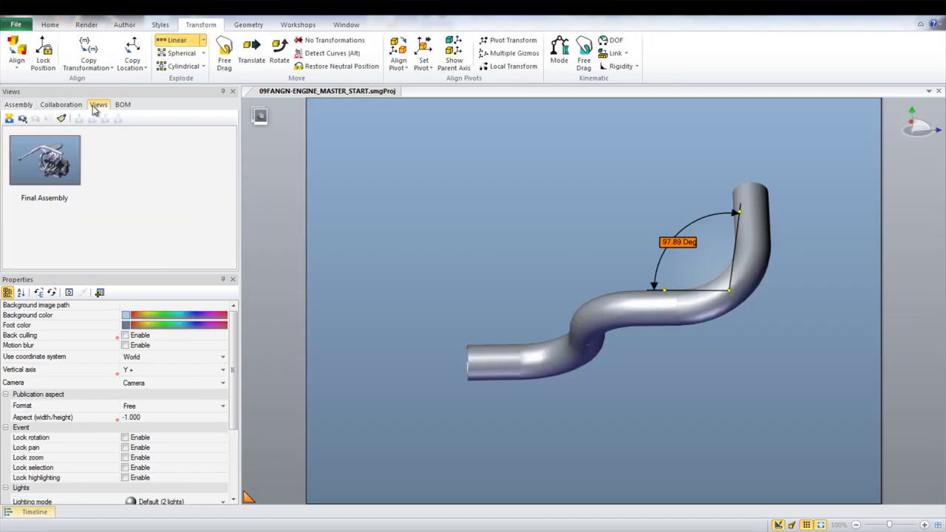
{"action": "left_click", "coordinate": [9, 119]}
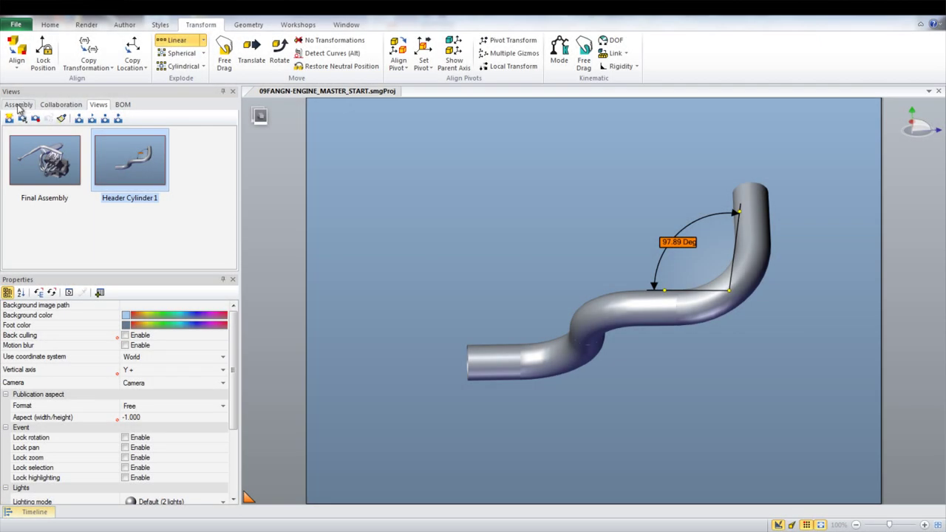
Step: Explode all the header cylinder 1 parts linearly along the blue axis by about 54, and return to No Transformations mode
{"action": "left_click", "coordinate": [19, 105]}
{"action": "left_click_drag", "start_coordinate": [435, 132], "coordinate": [792, 428]}
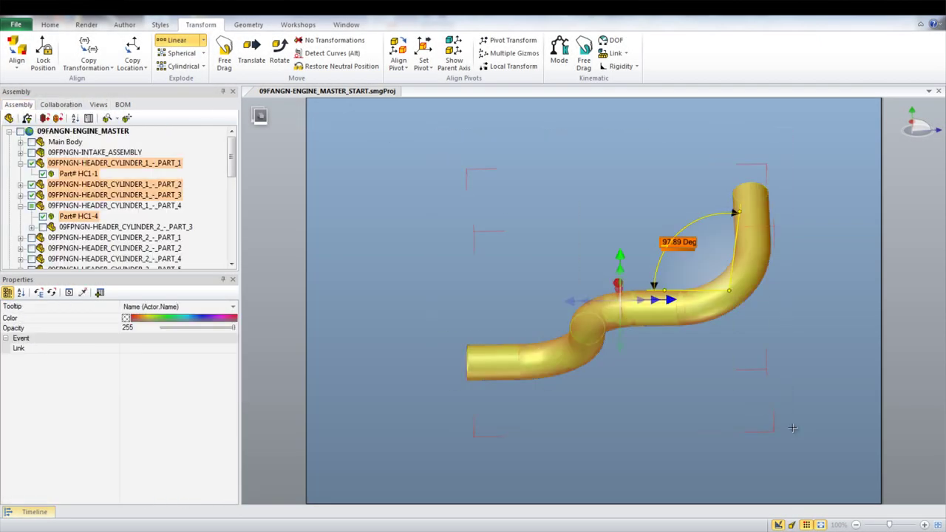
{"action": "left_click", "coordinate": [182, 41]}
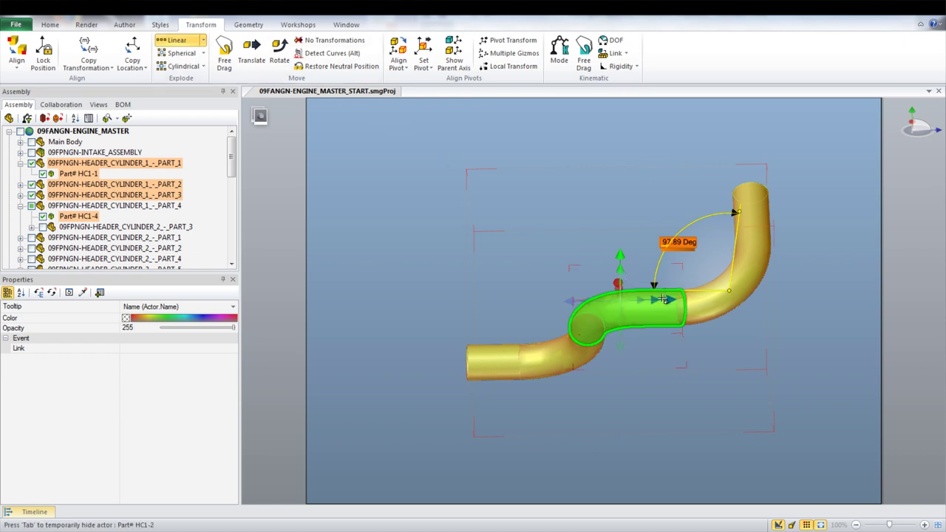
{"action": "left_click_drag", "start_coordinate": [665, 299], "coordinate": [720, 302]}
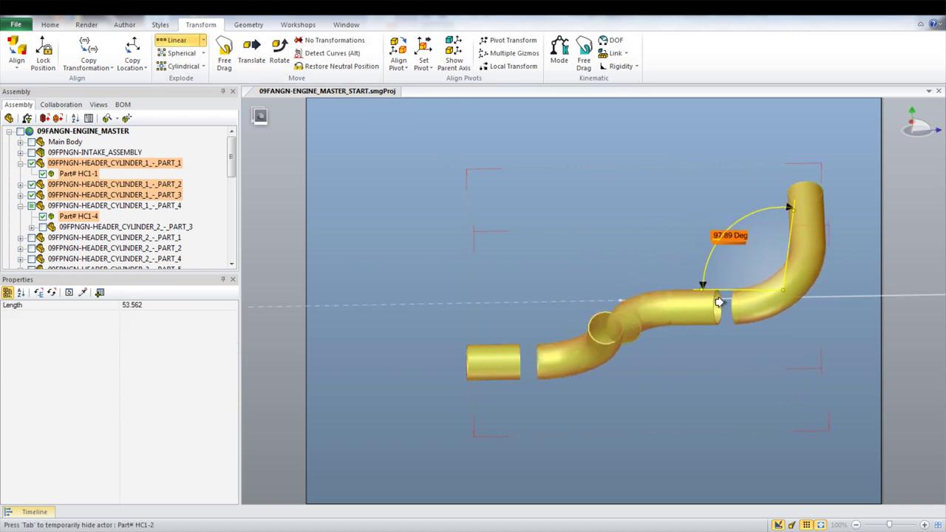
{"action": "left_click", "coordinate": [734, 387]}
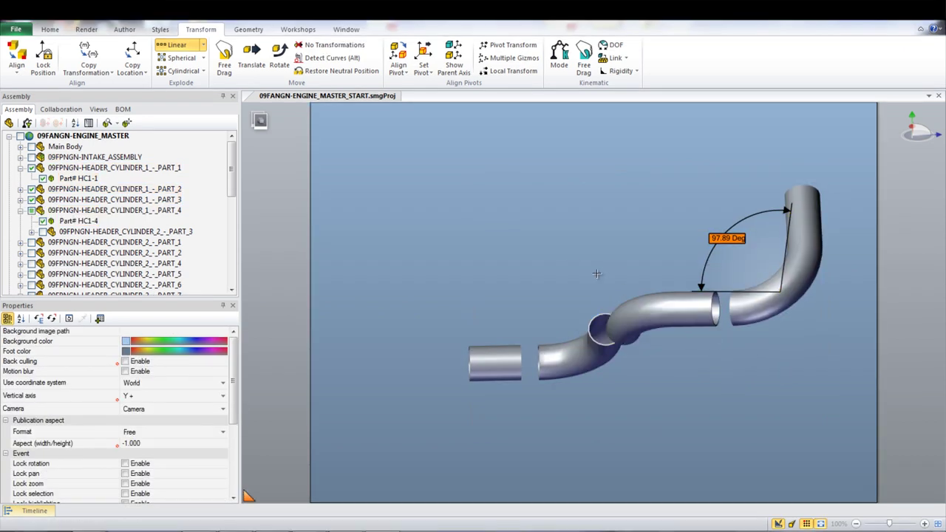
{"action": "left_click", "coordinate": [325, 44]}
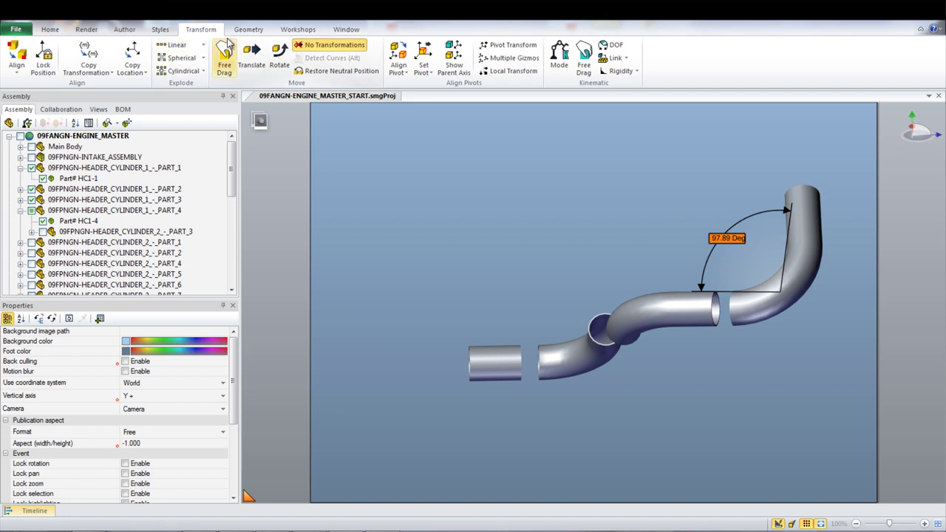
Step: Place the Weld.bmp symbol from the image library in the empty area above the exploded pipe parts
{"action": "left_click", "coordinate": [292, 31]}
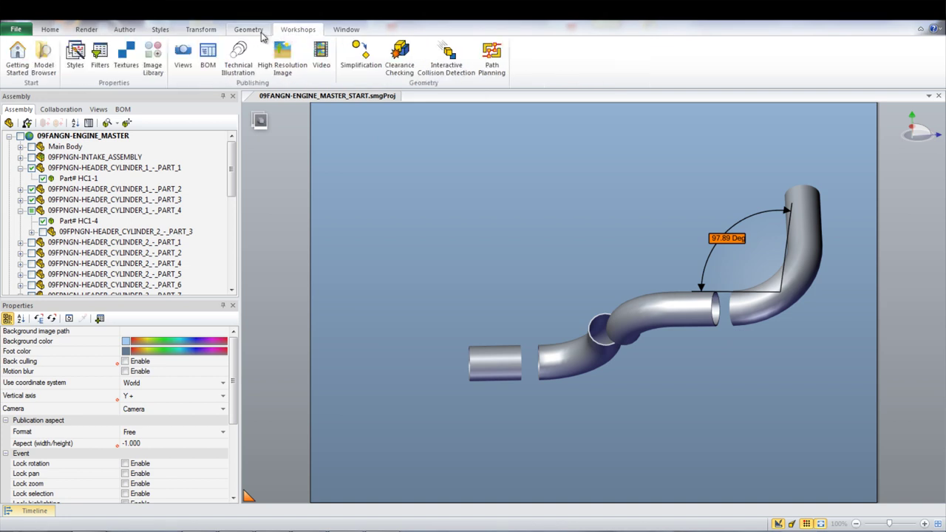
{"action": "left_click", "coordinate": [154, 60]}
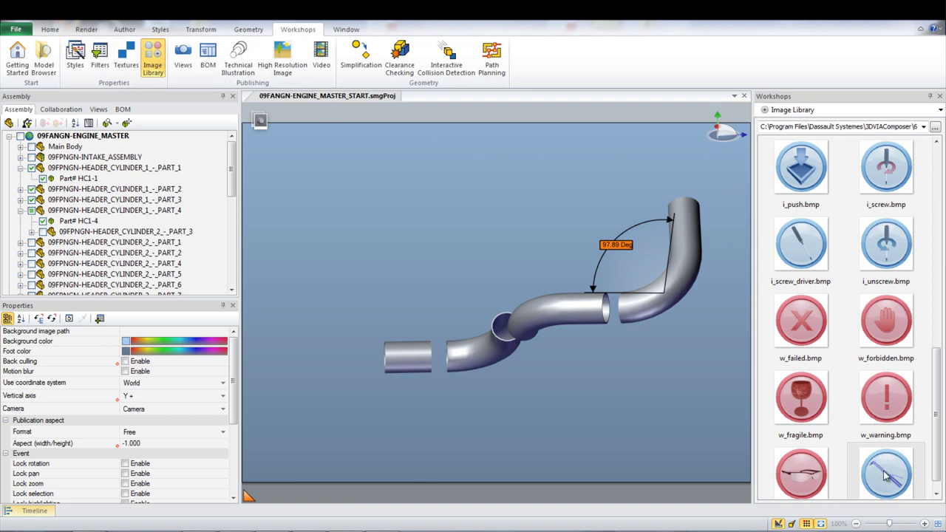
{"action": "left_click_drag", "start_coordinate": [885, 475], "coordinate": [479, 218]}
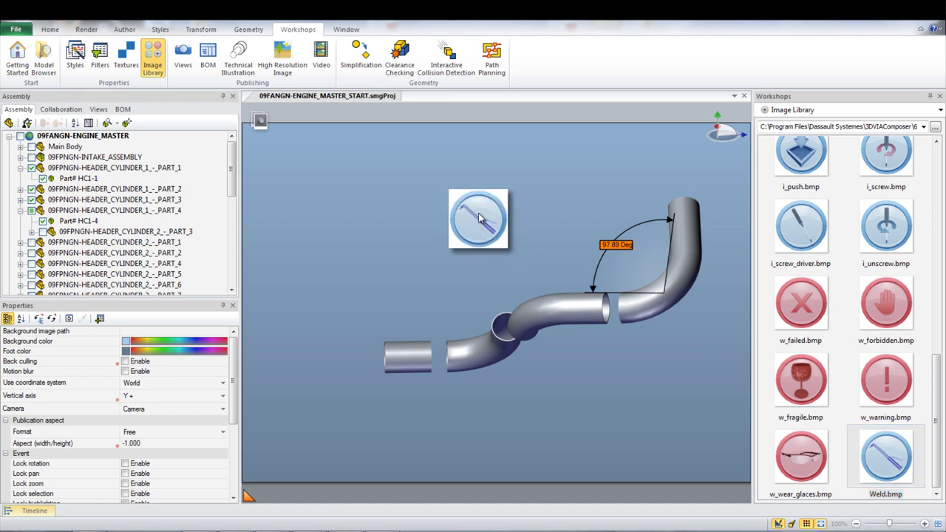
{"action": "left_click", "coordinate": [157, 68]}
Step: Draw three red arrows from the weld symbol to the three joints between the exploded pipe parts
{"action": "left_click", "coordinate": [124, 29]}
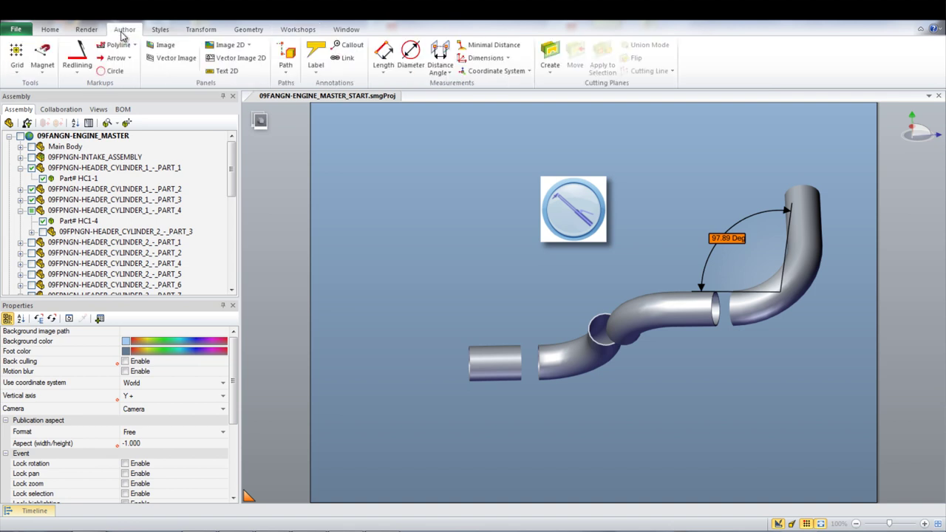
{"action": "left_click", "coordinate": [115, 61]}
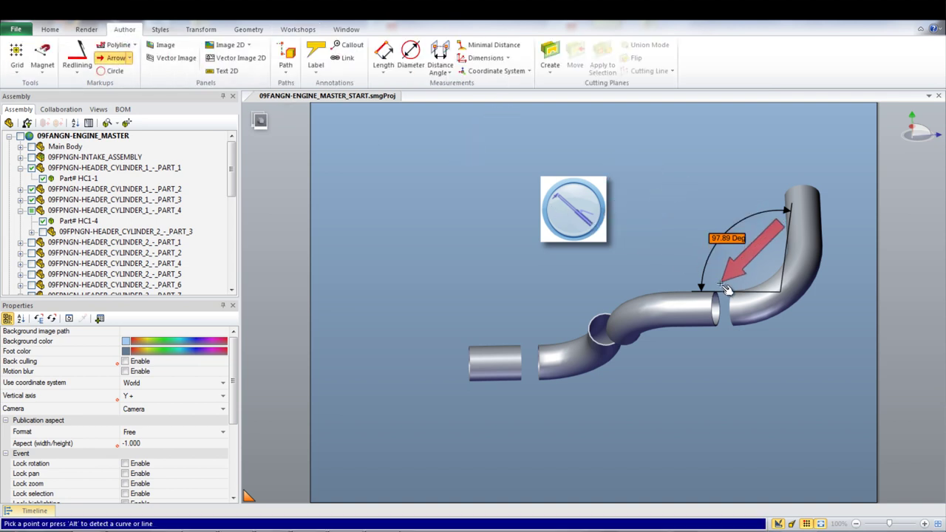
{"action": "left_click_drag", "start_coordinate": [698, 283], "coordinate": [607, 238]}
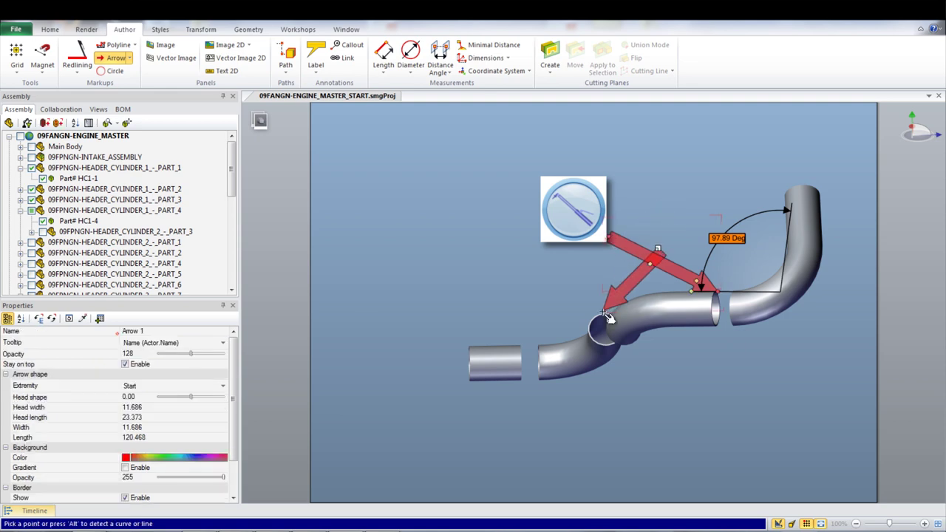
{"action": "left_click_drag", "start_coordinate": [608, 319], "coordinate": [580, 252]}
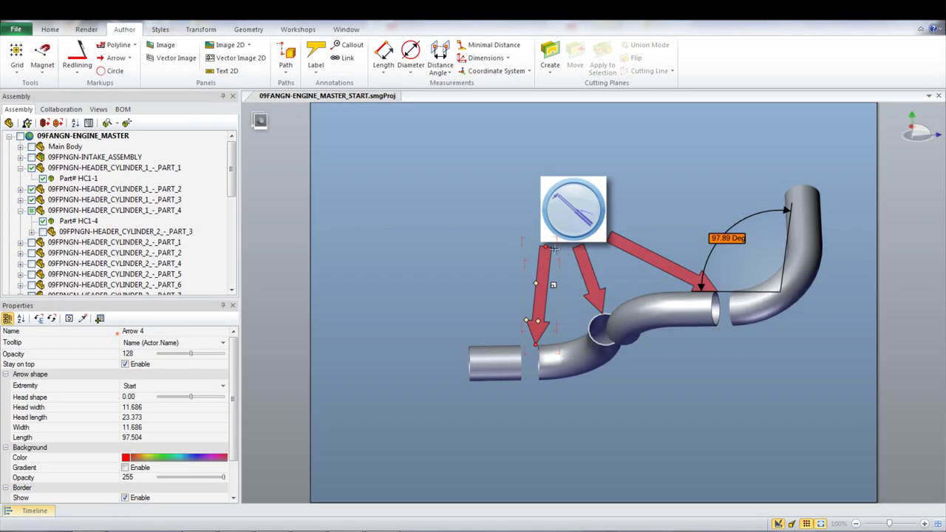
Step: Add a 2D text reading Weld 1st with 1/4"bead over the arrow that points to the joint below the upper bend
{"action": "left_click", "coordinate": [223, 70]}
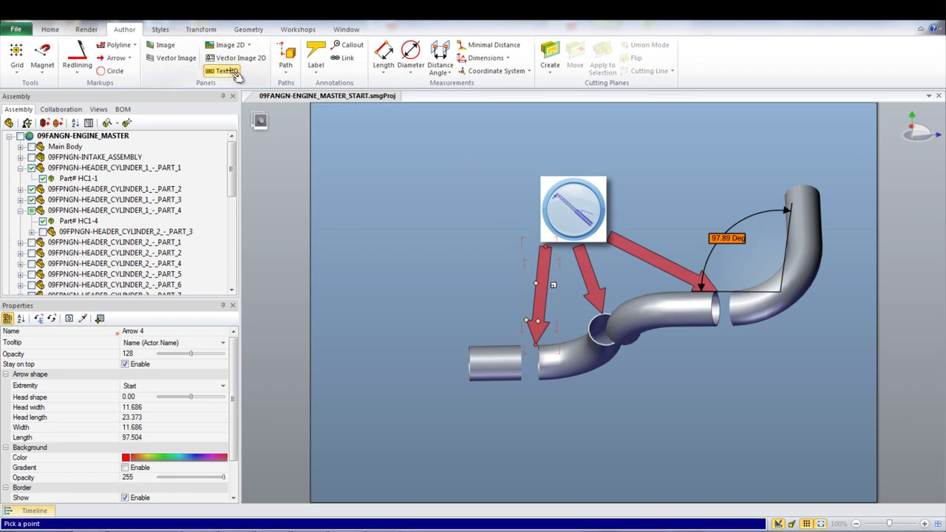
{"action": "left_click", "coordinate": [640, 229]}
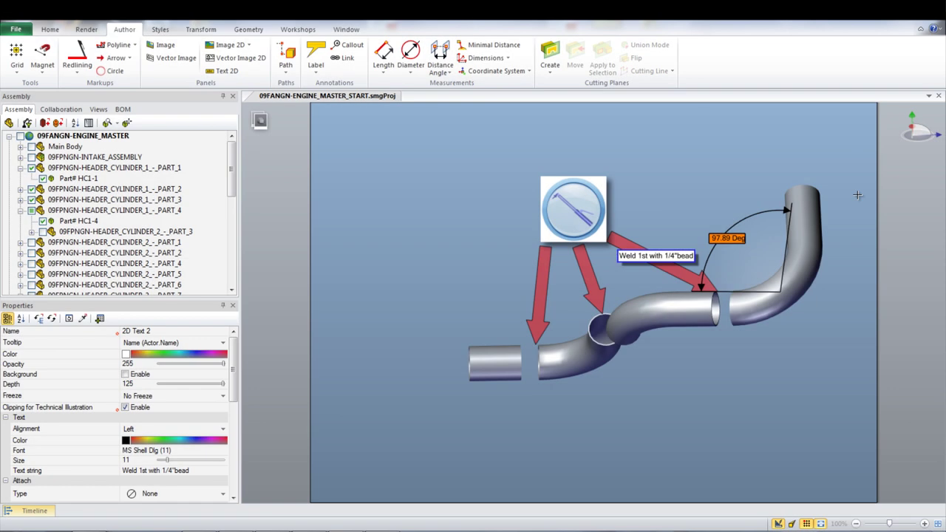
{"action": "left_click", "coordinate": [858, 198]}
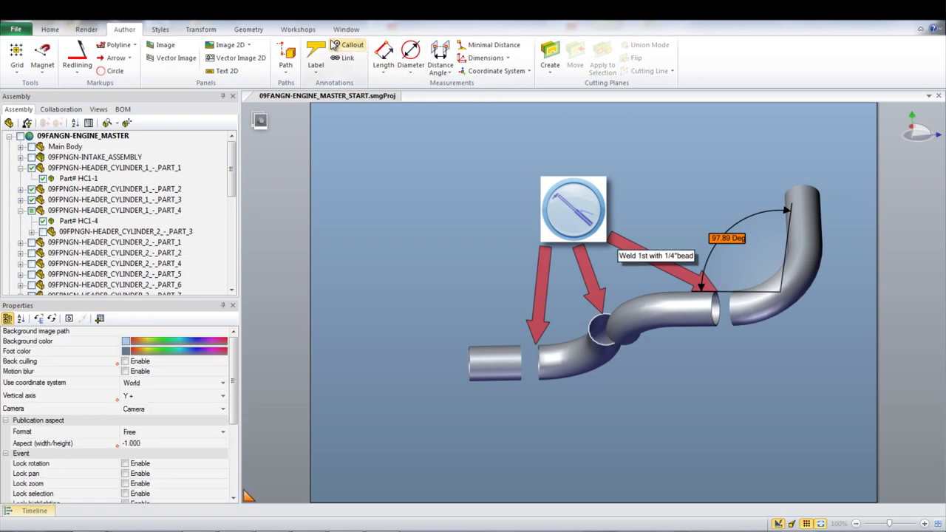
Step: Generate BOM IDs for the visible geometry and show the BOM table below the pipe parts
{"action": "left_click", "coordinate": [301, 31]}
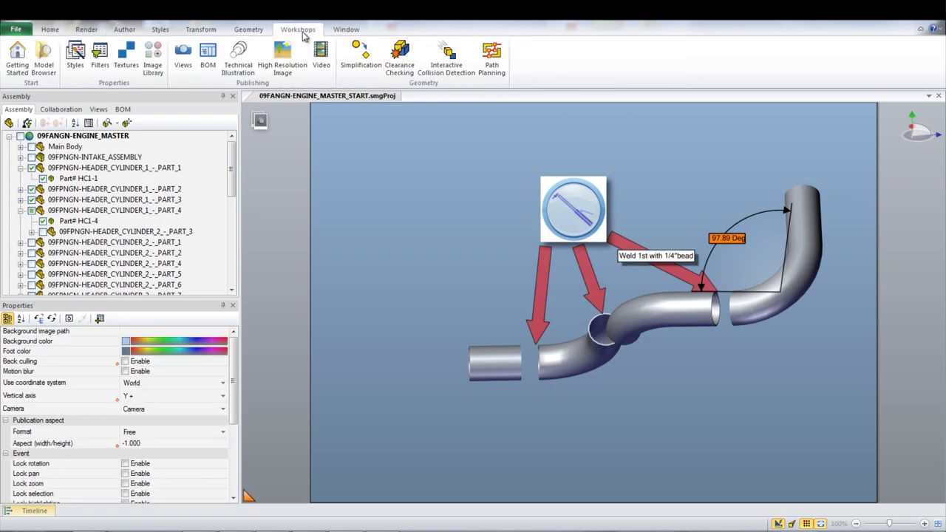
{"action": "left_click", "coordinate": [212, 62]}
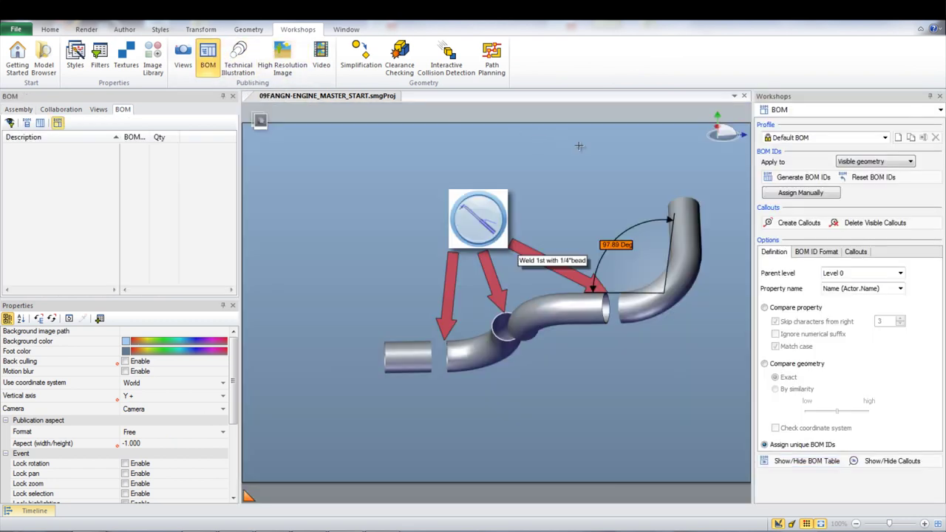
{"action": "left_click", "coordinate": [795, 180]}
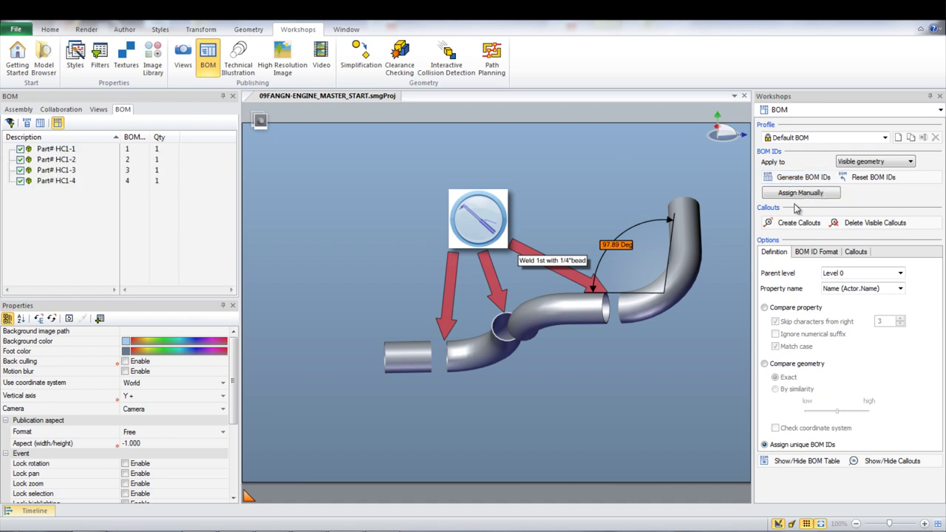
{"action": "left_click", "coordinate": [819, 465]}
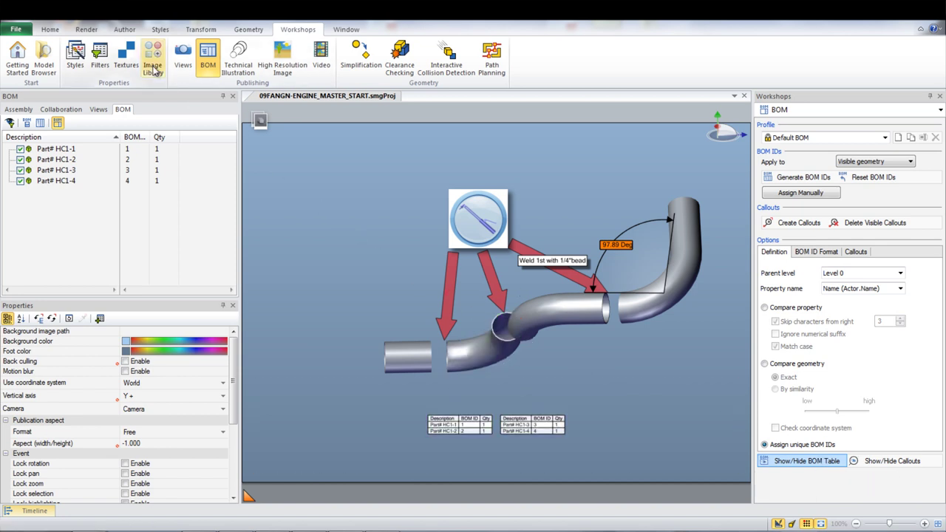
Step: Attach a BOM ID callout to each of the four pipe parts, placing the balloons below the pipe
{"action": "left_click", "coordinate": [119, 33]}
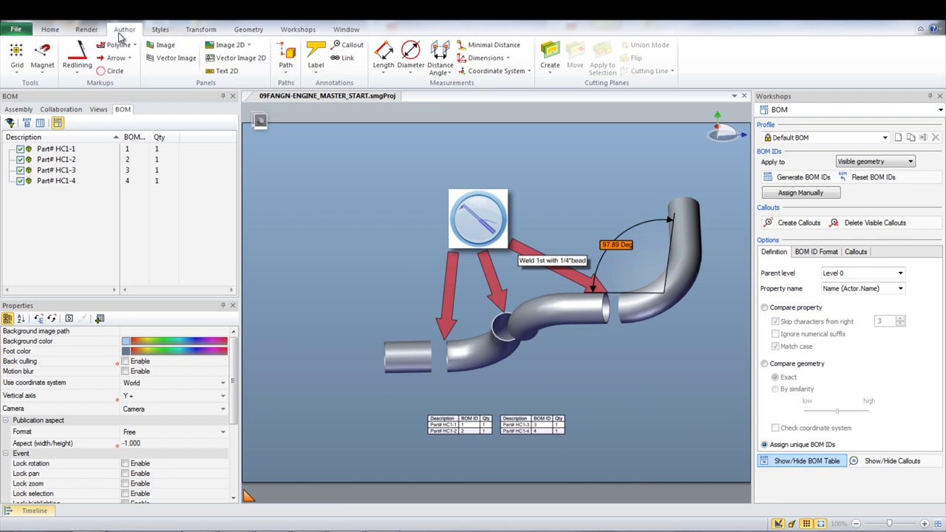
{"action": "left_click", "coordinate": [348, 45]}
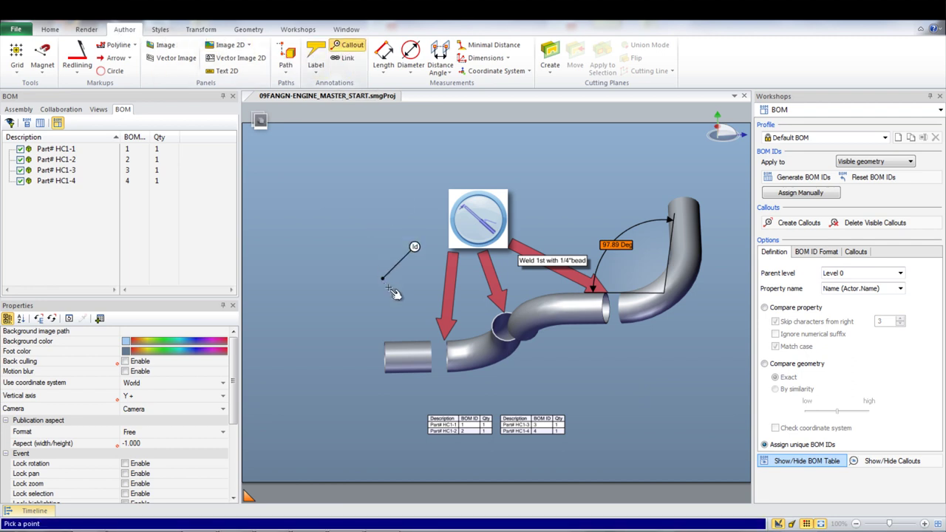
{"action": "left_click", "coordinate": [415, 359]}
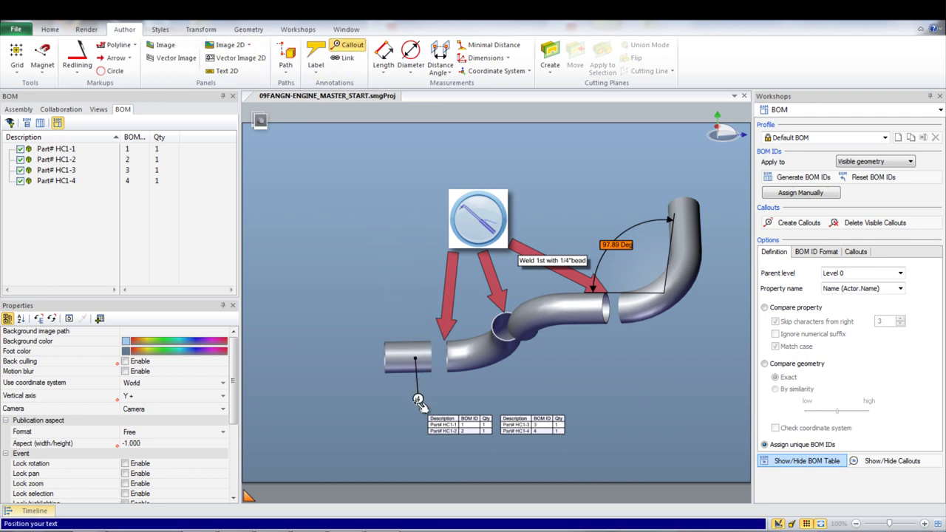
{"action": "left_click", "coordinate": [418, 400]}
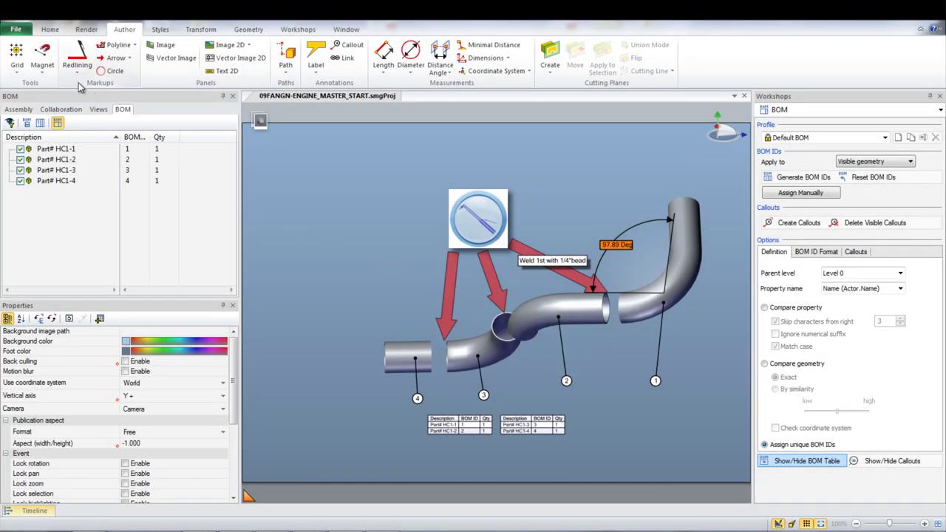
Step: Create a magnetic line through the four callouts and reposition it horizontally just above the BOM tables
{"action": "left_click", "coordinate": [44, 71]}
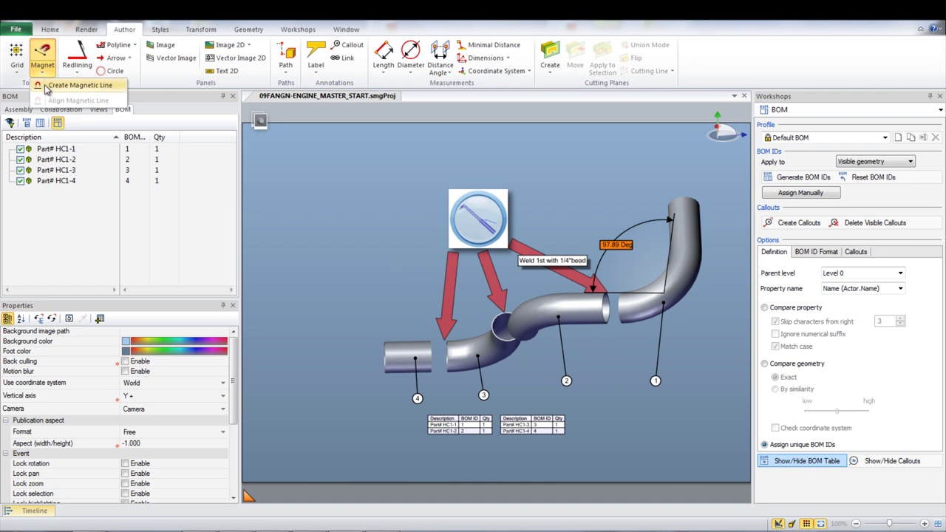
{"action": "left_click", "coordinate": [47, 87]}
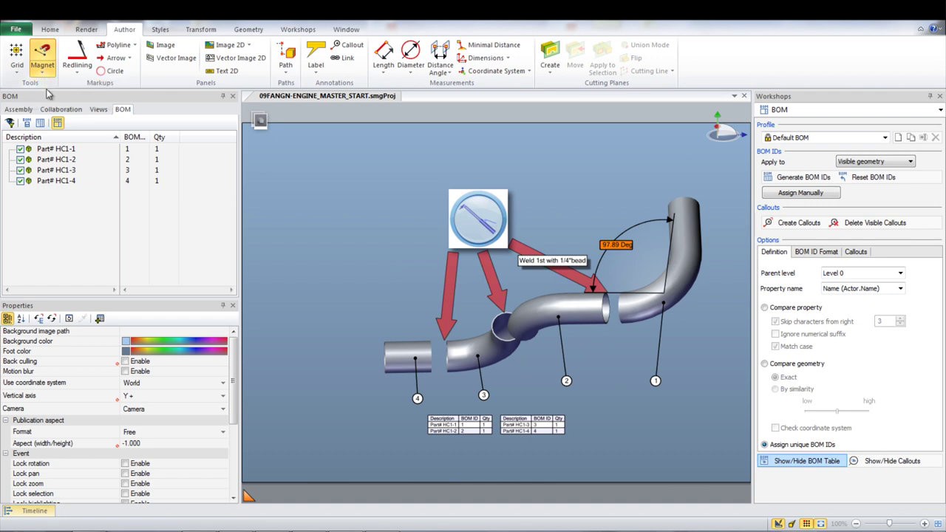
{"action": "left_click", "coordinate": [368, 401]}
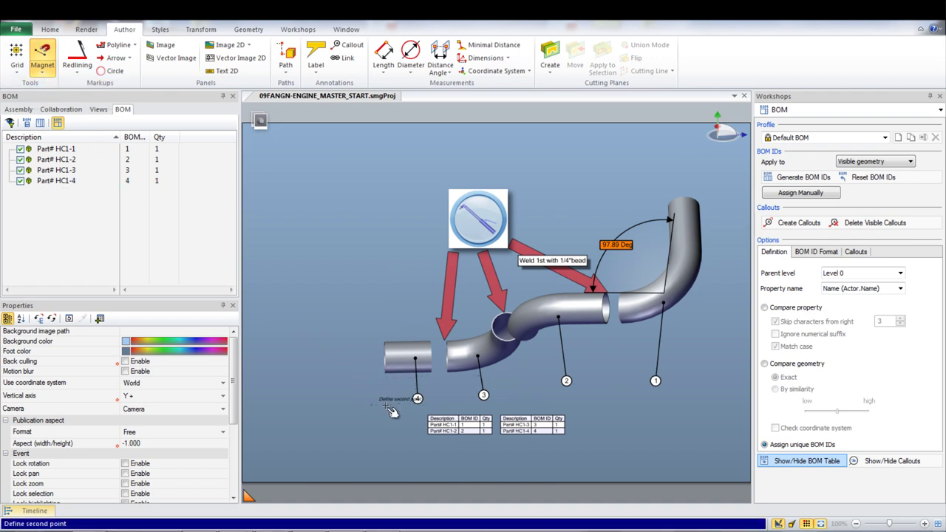
{"action": "left_click", "coordinate": [715, 378]}
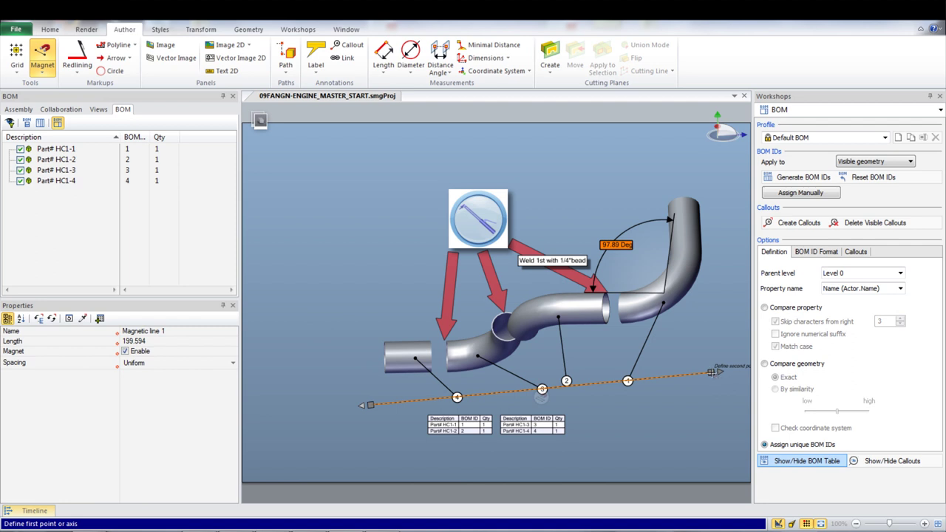
{"action": "key", "text": "Escape"}
{"action": "left_click", "coordinate": [686, 370]}
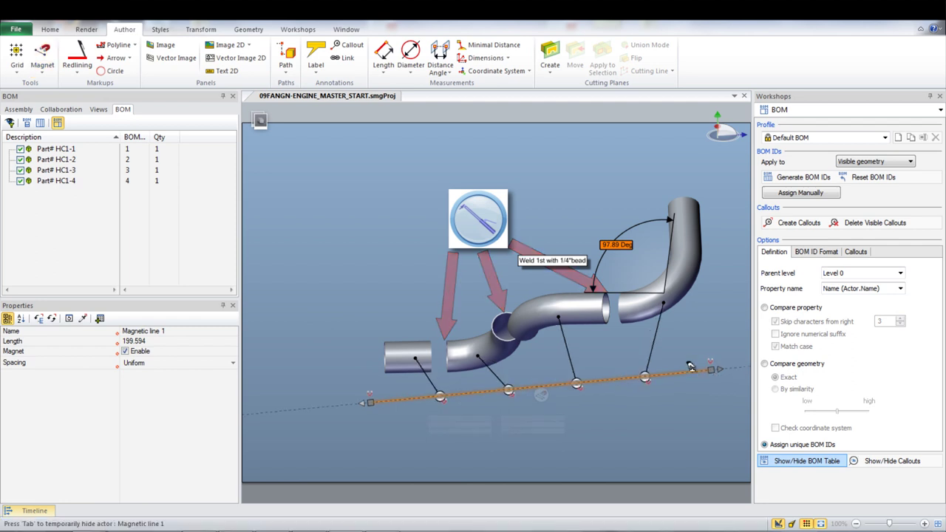
{"action": "left_click_drag", "start_coordinate": [686, 370], "coordinate": [695, 403]}
{"action": "left_click", "coordinate": [420, 305]}
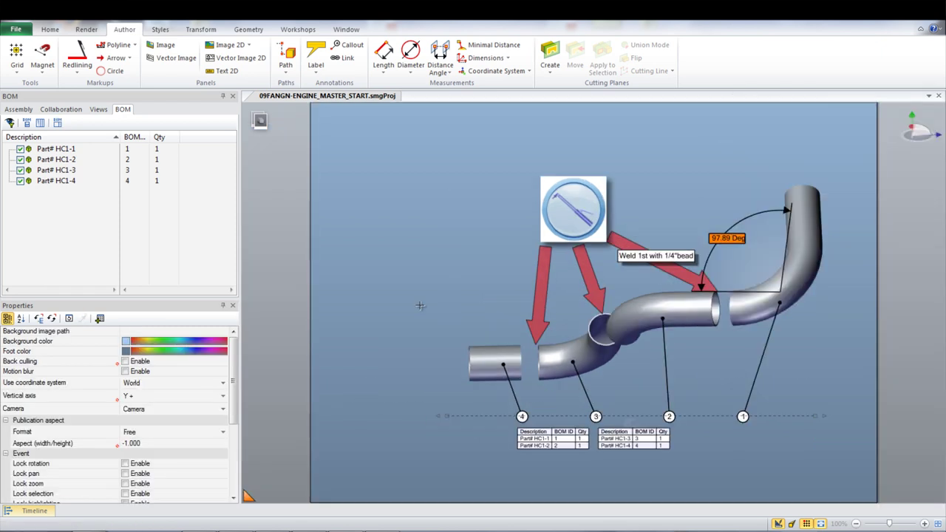
Step: Update the Header Cylinder 1 view with the current annotated scene
{"action": "left_click", "coordinate": [98, 109]}
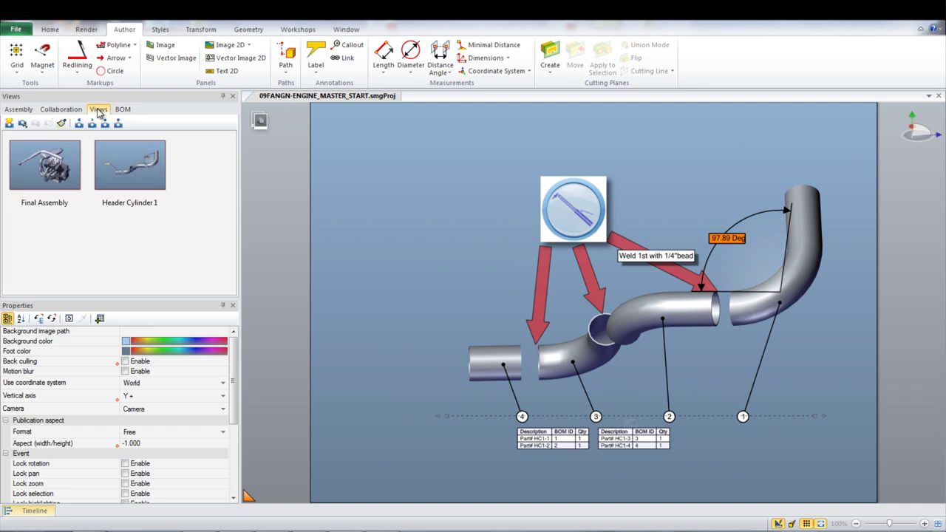
{"action": "left_click", "coordinate": [128, 166]}
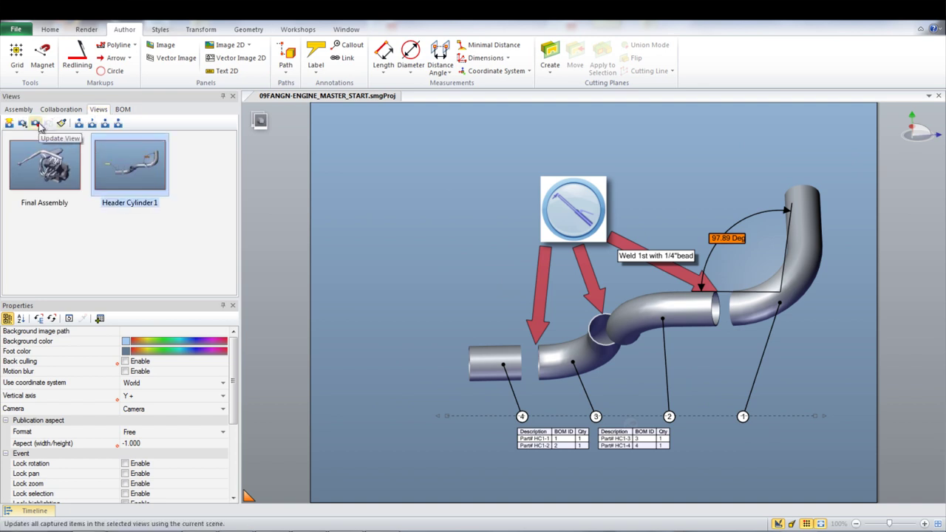
{"action": "left_click", "coordinate": [36, 123]}
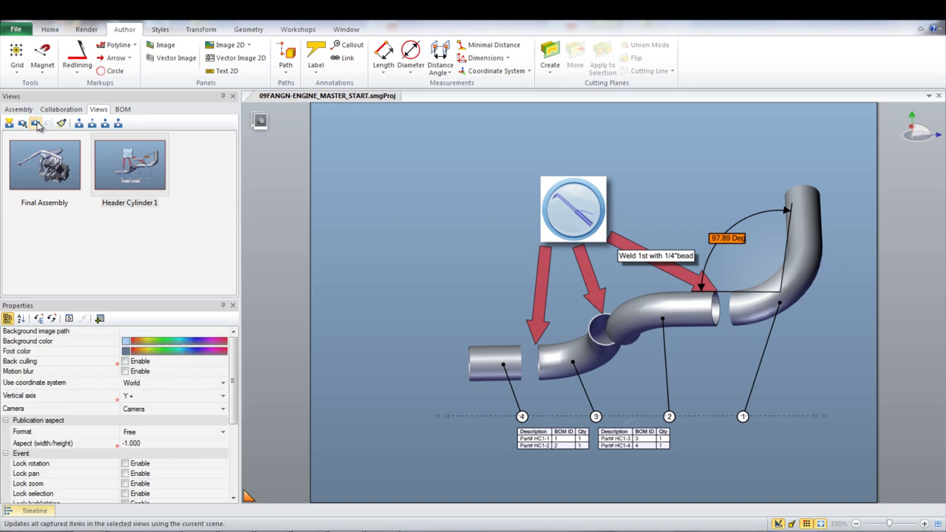
Step: Colour the four pipe parts red, yellow, green and blue, and create a new view of the scene
{"action": "left_click", "coordinate": [492, 362]}
{"action": "left_click", "coordinate": [134, 353]}
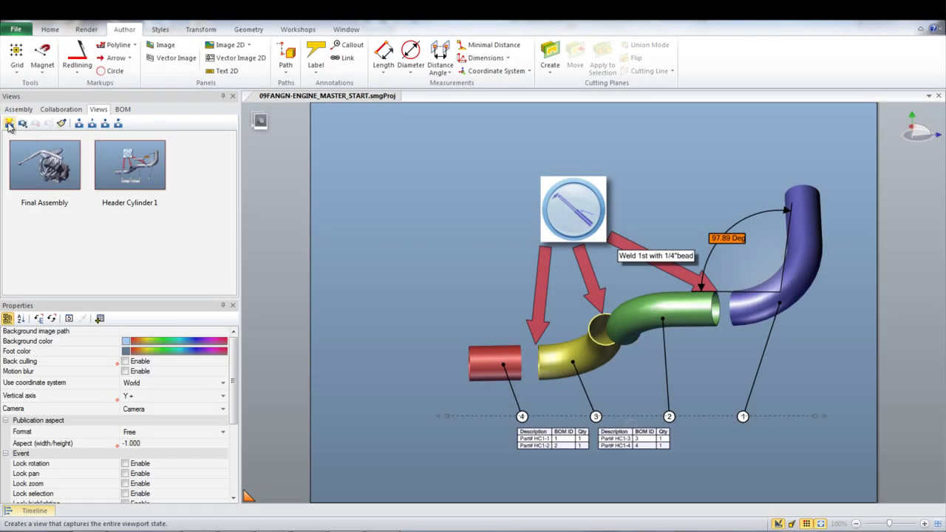
{"action": "left_click", "coordinate": [9, 125]}
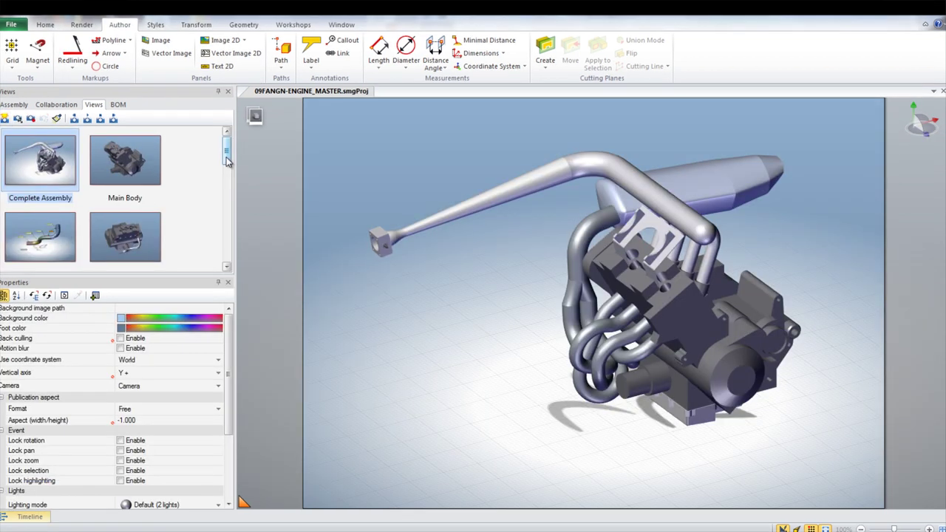
Step: Look through the saved views of the completed 09FANGN-ENGINE_MASTER project, from Complete Assembly to View 10
{"action": "scroll", "coordinate": [235, 196], "scroll_direction": "down", "scroll_amount": 5}
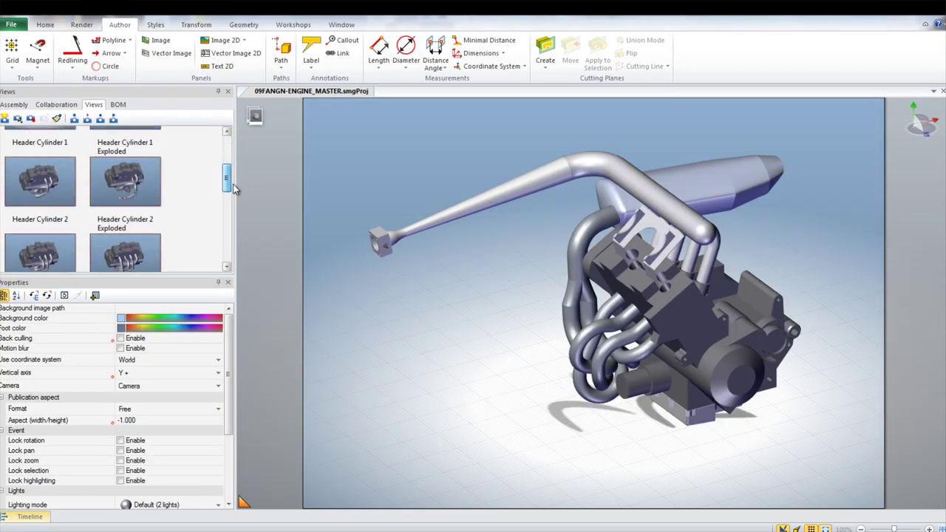
{"action": "scroll", "coordinate": [235, 195], "scroll_direction": "down", "scroll_amount": 4}
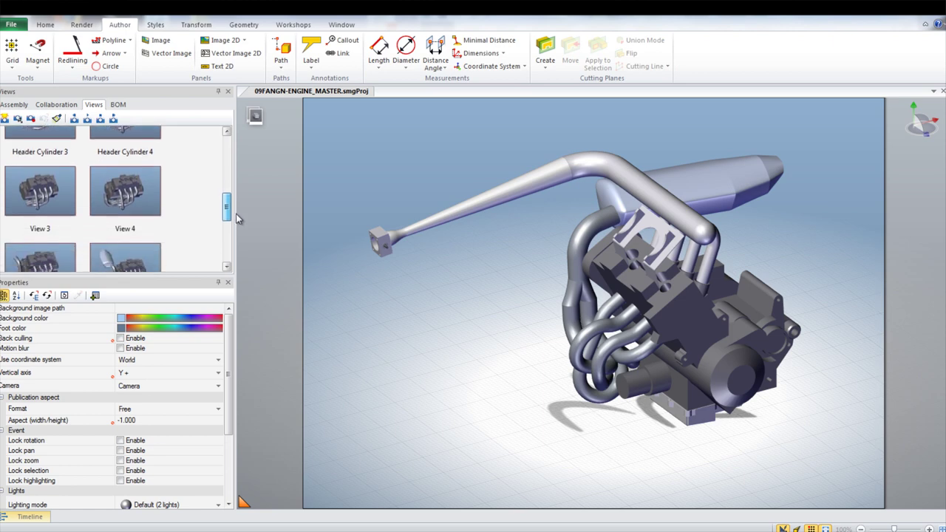
{"action": "left_click_drag", "start_coordinate": [237, 229], "coordinate": [235, 259]}
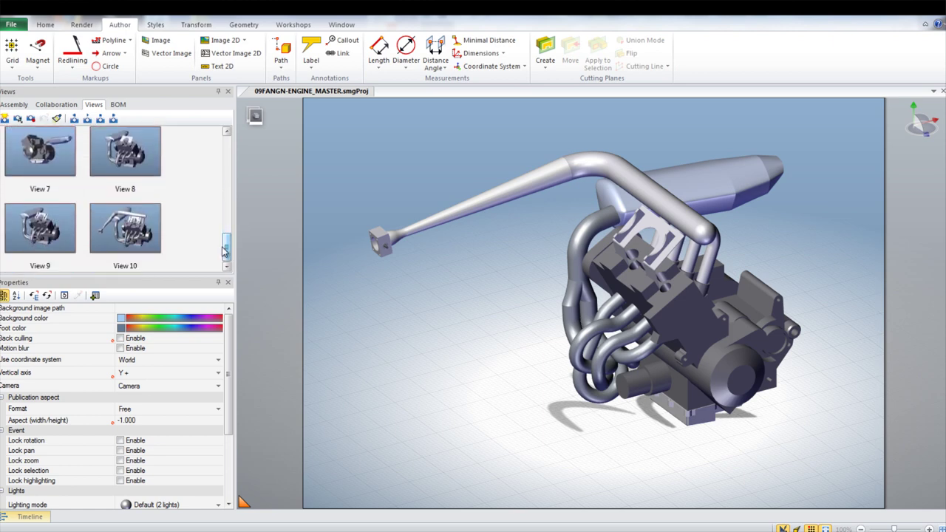
Step: Open the technical illustration export of the complete assembly and examine the file formats offered for saving the vectorization
{"action": "left_click", "coordinate": [49, 27]}
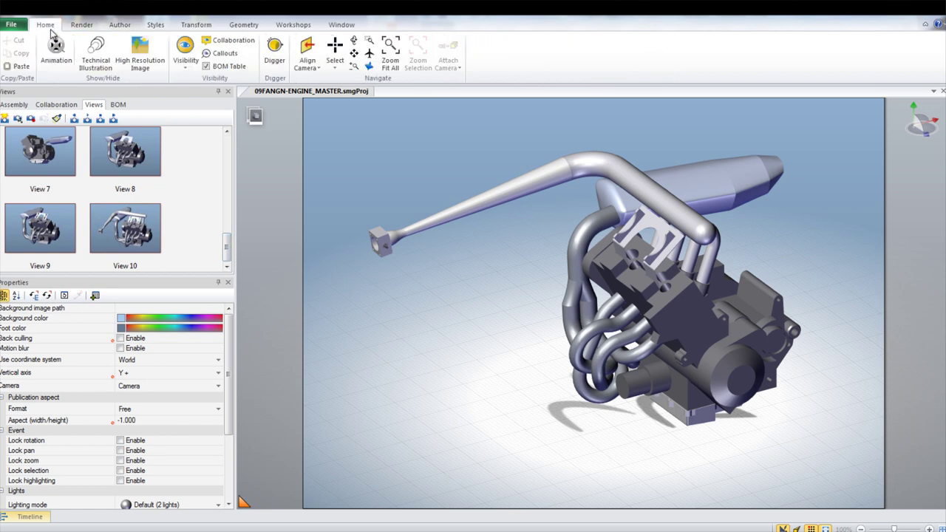
{"action": "left_click", "coordinate": [94, 48]}
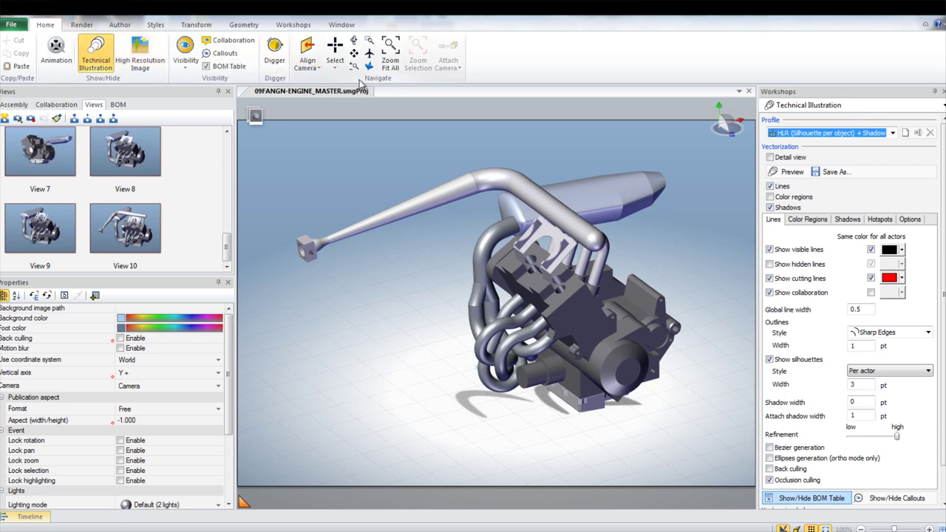
{"action": "left_click", "coordinate": [815, 172]}
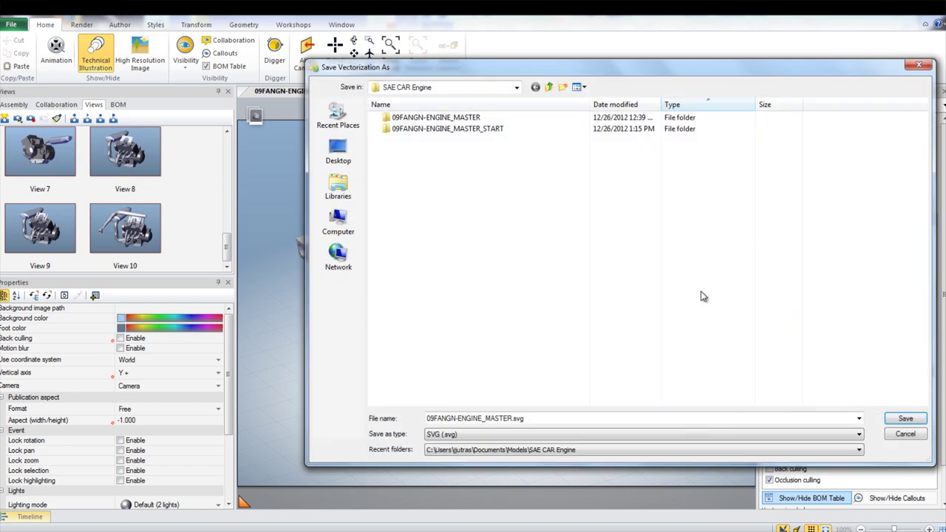
{"action": "left_click", "coordinate": [572, 436]}
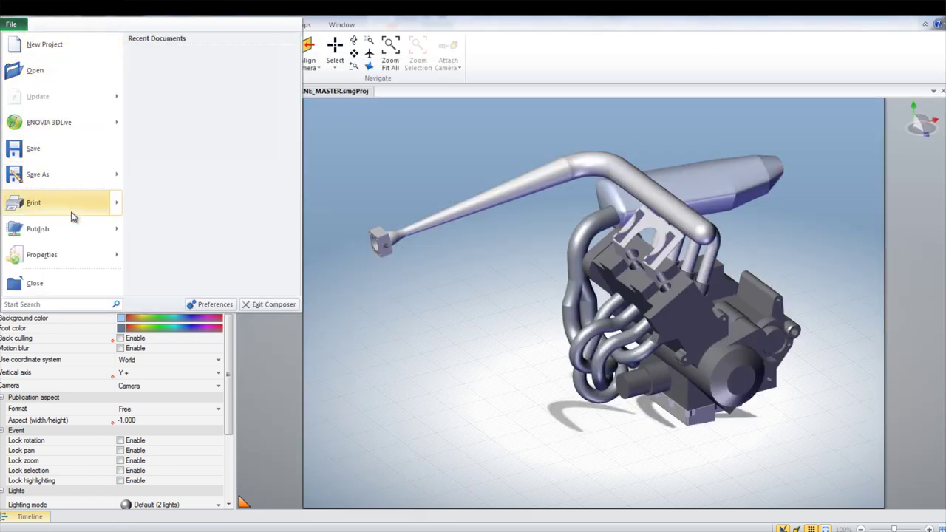
Step: Switch to the engine project's published PDF in Adobe Reader and rotate the Header Cylinder 4 view
{"action": "mouse_move", "coordinate": [77, 227]}
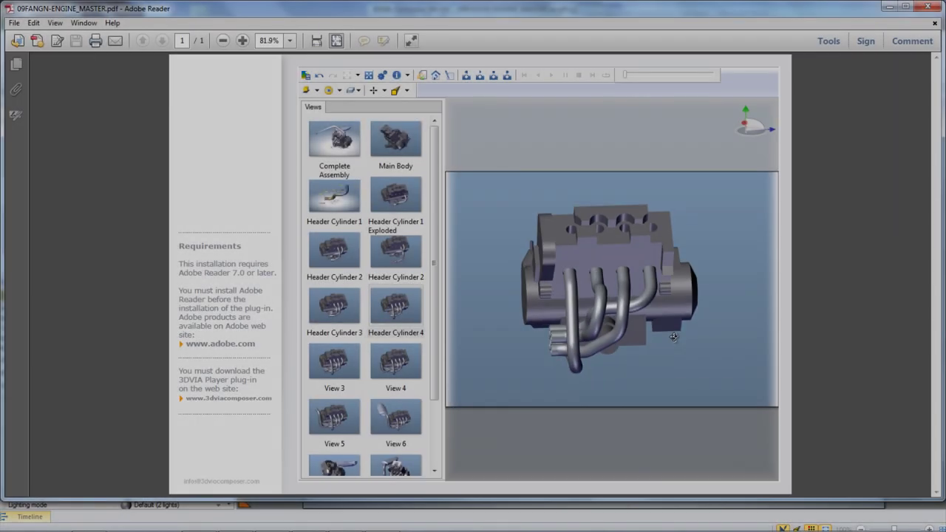
{"action": "left_click_drag", "start_coordinate": [673, 337], "coordinate": [532, 362]}
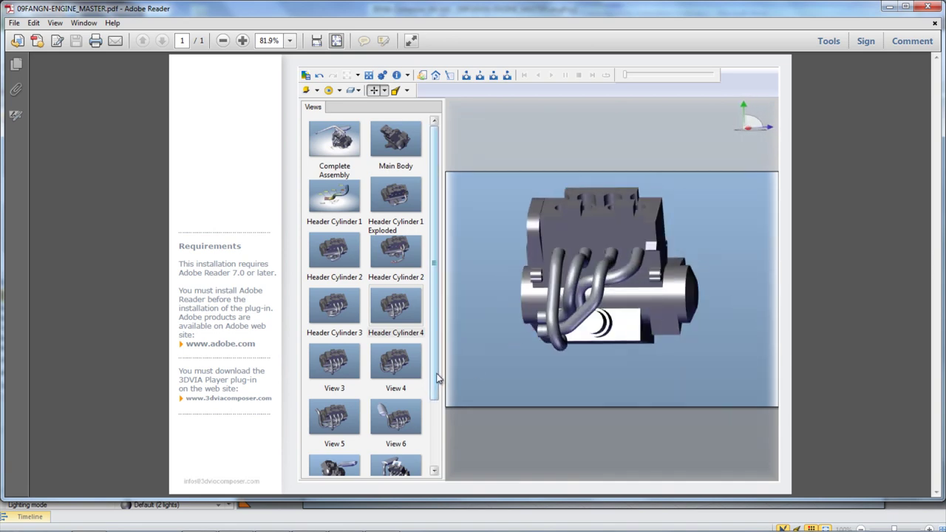
Step: Show View 6 in the published PDF and rotate the engine to examine the exhaust from the side
{"action": "left_click_drag", "start_coordinate": [436, 379], "coordinate": [425, 435]}
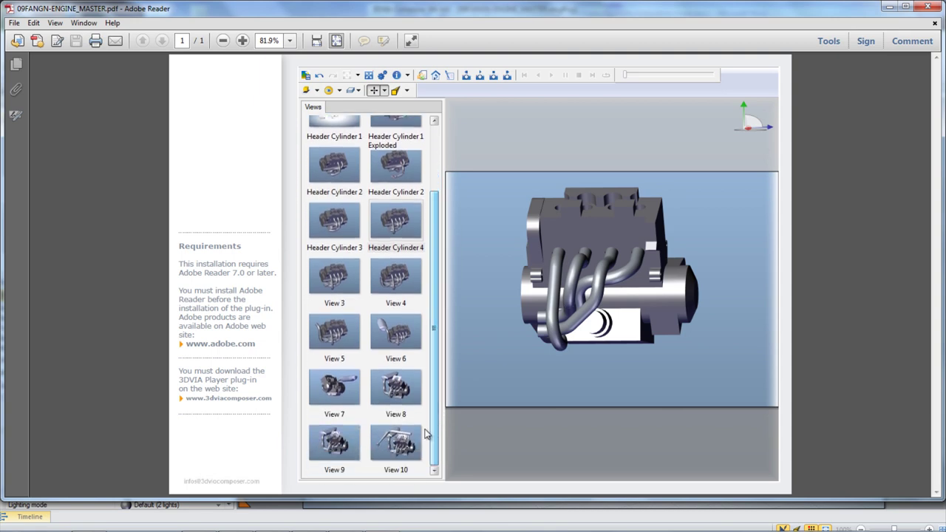
{"action": "left_click", "coordinate": [407, 341]}
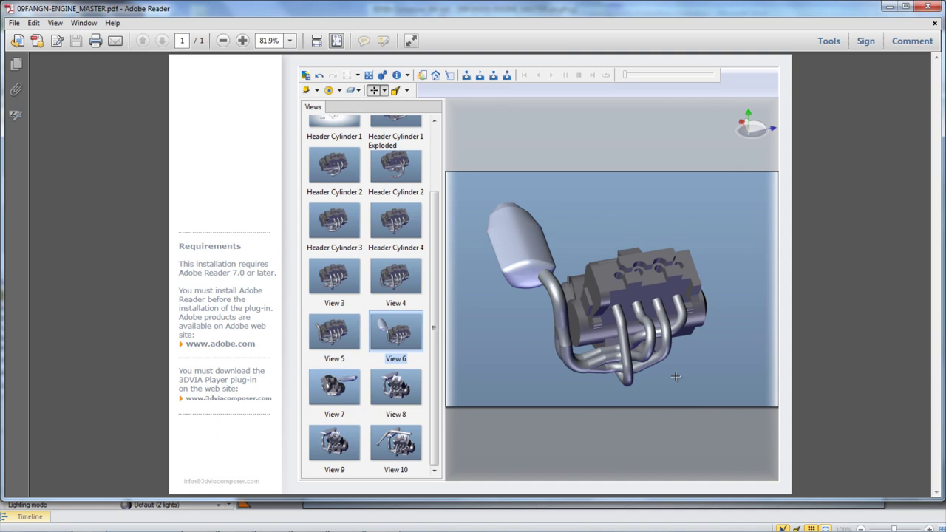
{"action": "left_click_drag", "start_coordinate": [675, 377], "coordinate": [731, 359]}
{"action": "key", "text": "ctrl"}
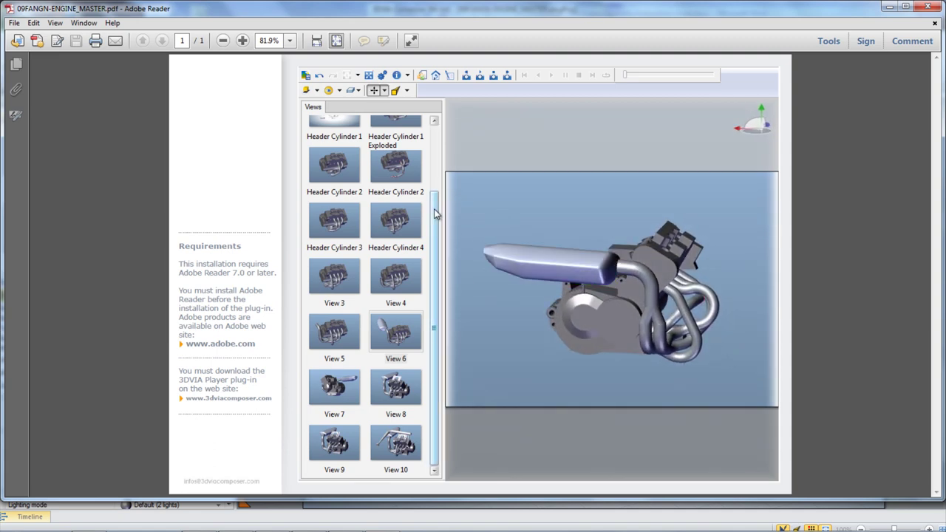
Step: Play through the published views in order from Complete Assembly to Header Cylinder 2, and return to Complete Assembly
{"action": "left_click_drag", "start_coordinate": [437, 211], "coordinate": [439, 152]}
{"action": "scroll", "coordinate": [347, 140], "scroll_direction": "up", "scroll_amount": 1}
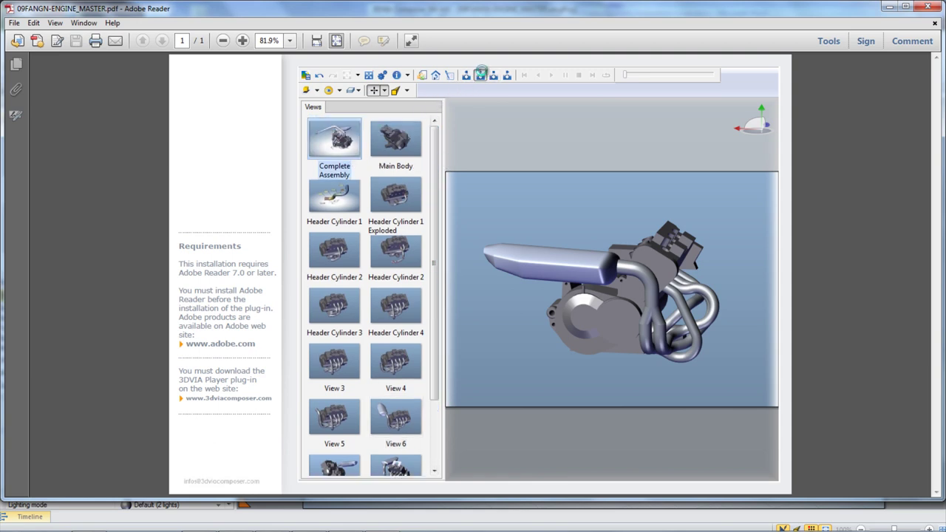
{"action": "left_click", "coordinate": [481, 74]}
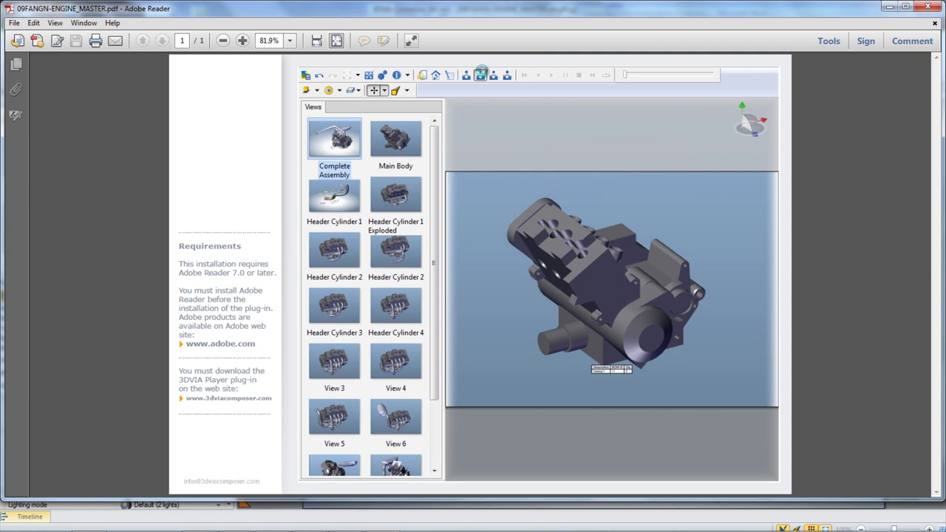
{"action": "left_click", "coordinate": [480, 75]}
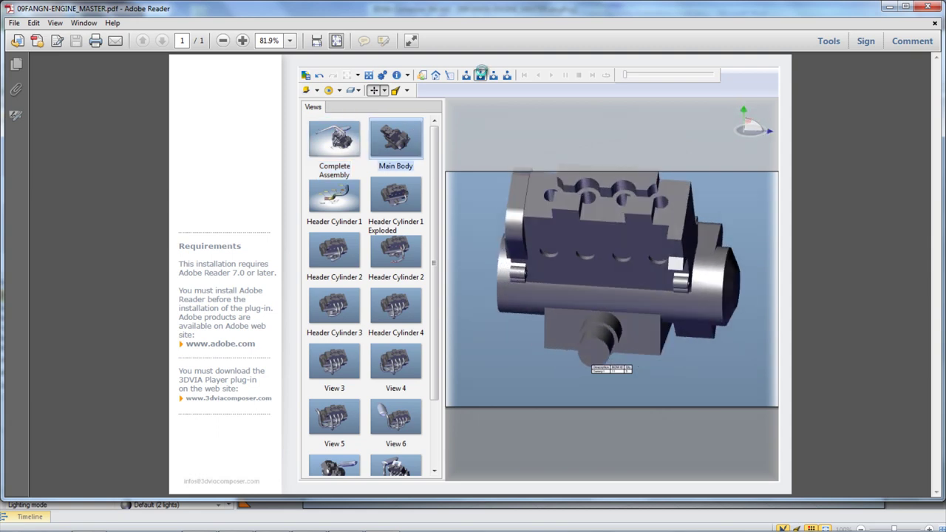
{"action": "left_click", "coordinate": [481, 74]}
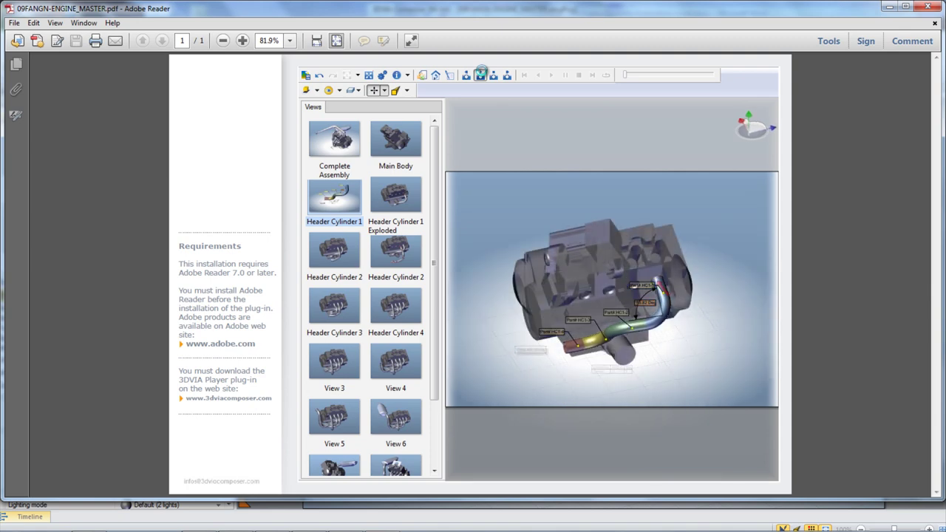
{"action": "left_click", "coordinate": [481, 75]}
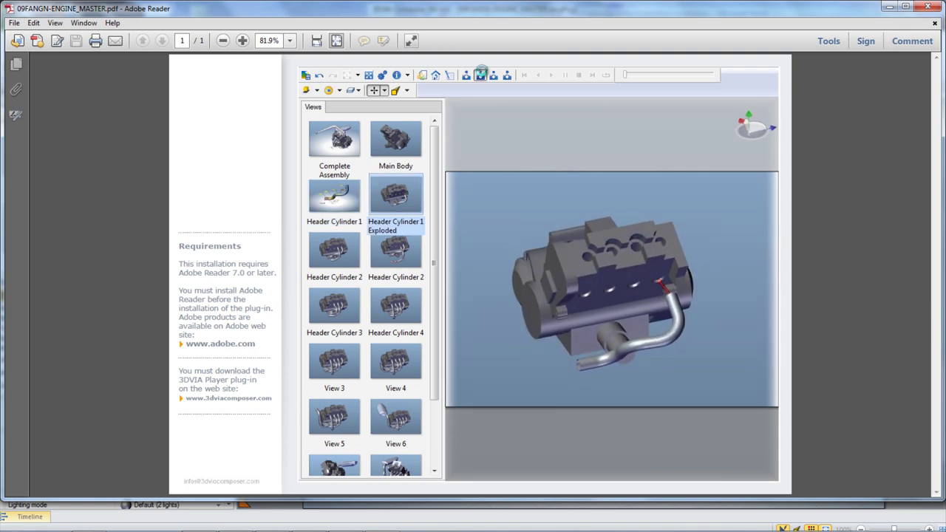
{"action": "left_click", "coordinate": [480, 75]}
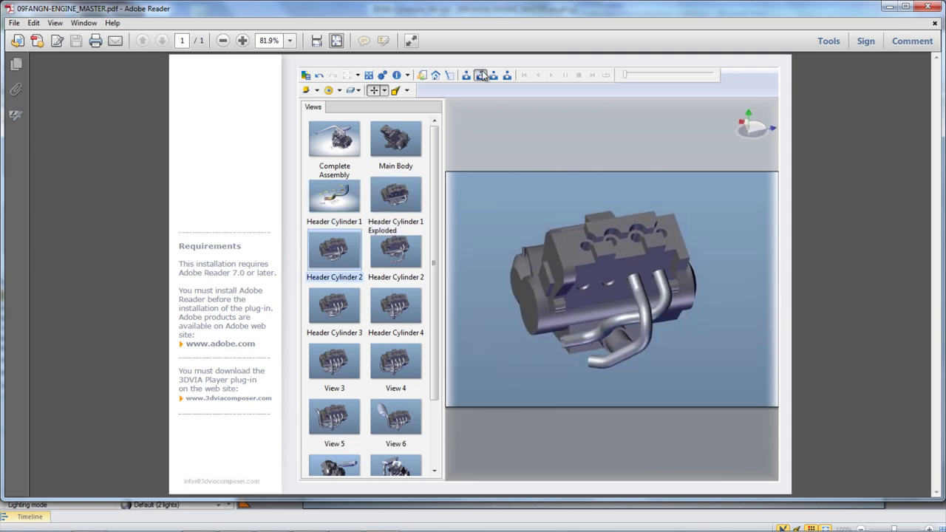
{"action": "left_click", "coordinate": [507, 76]}
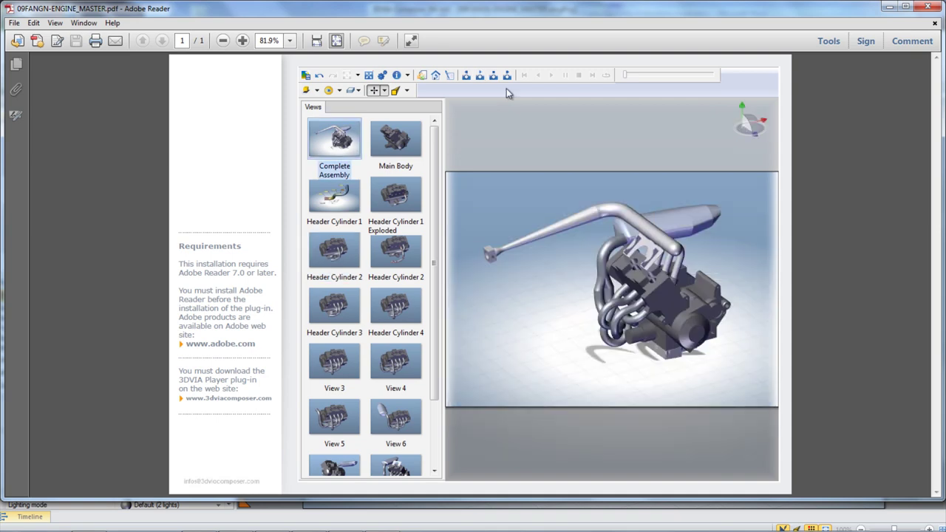